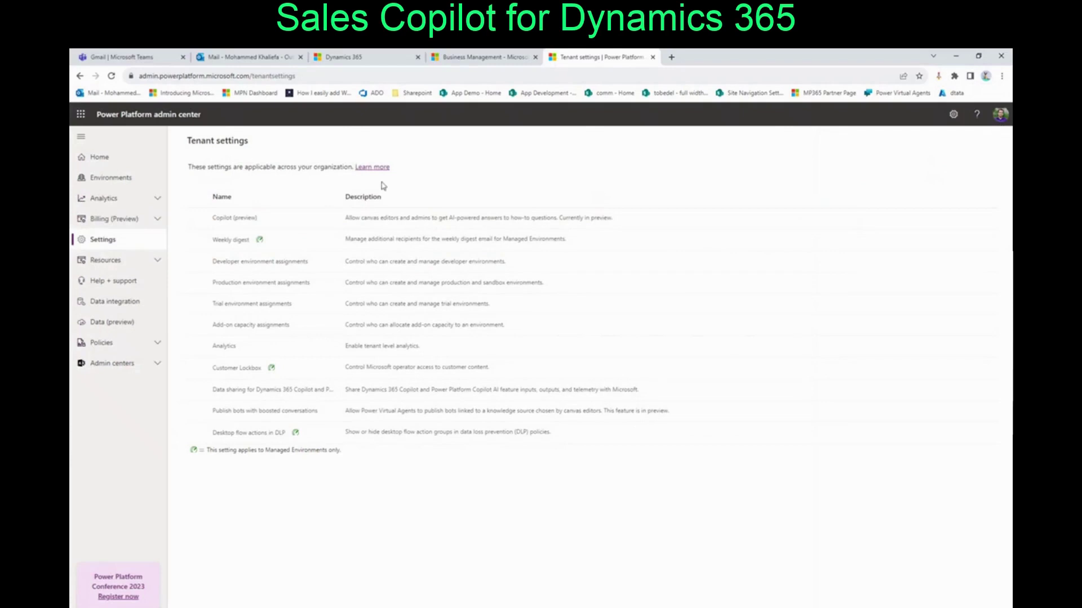
Step: Open the Features settings of the dev sandbox environment to review its Copilot options
left_click(108, 182)
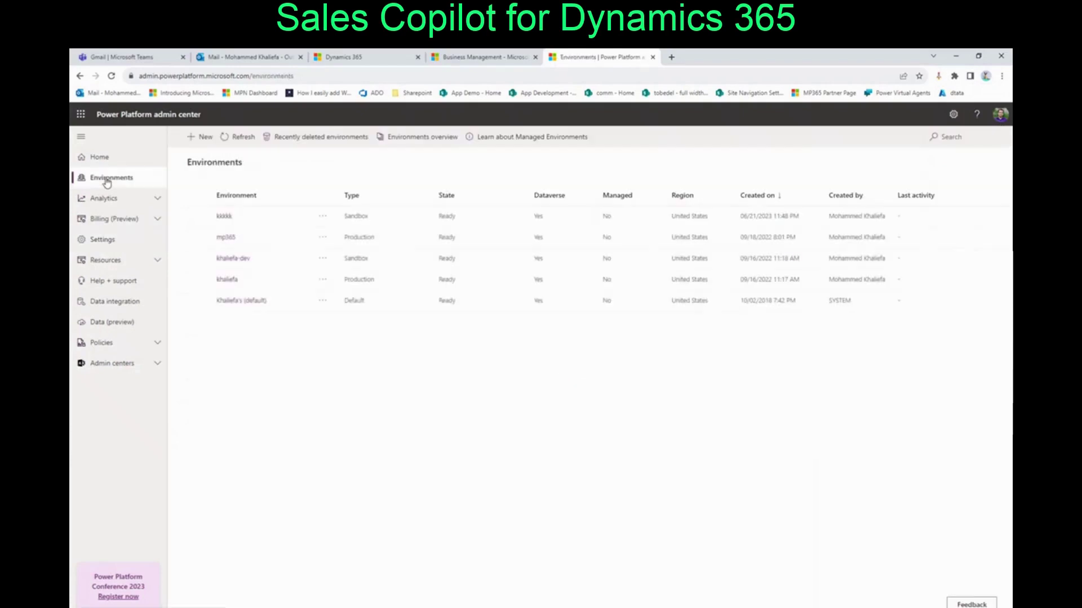
left_click(233, 259)
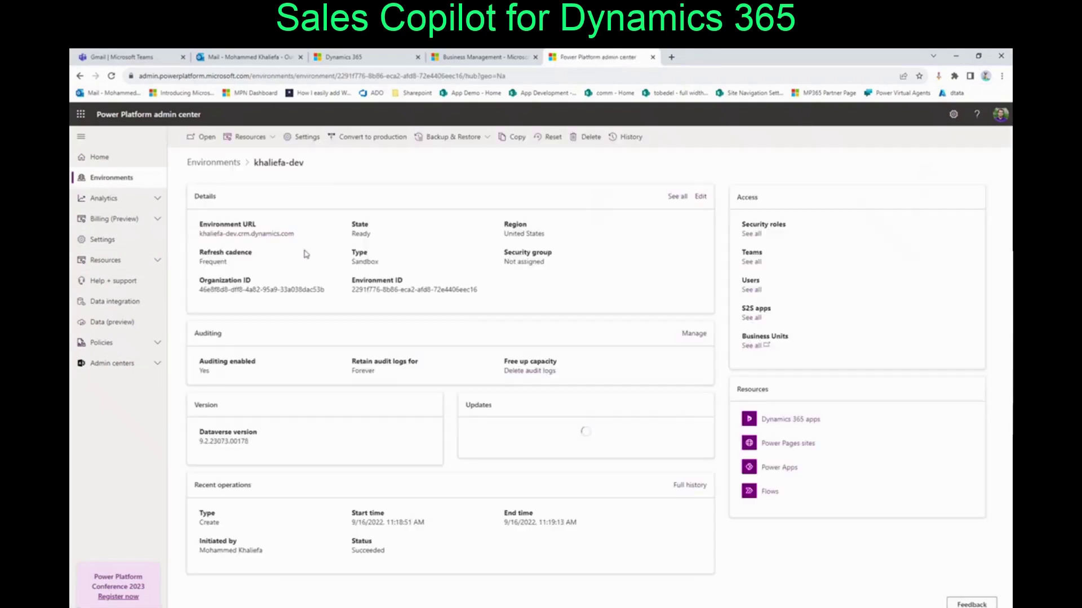
left_click(307, 137)
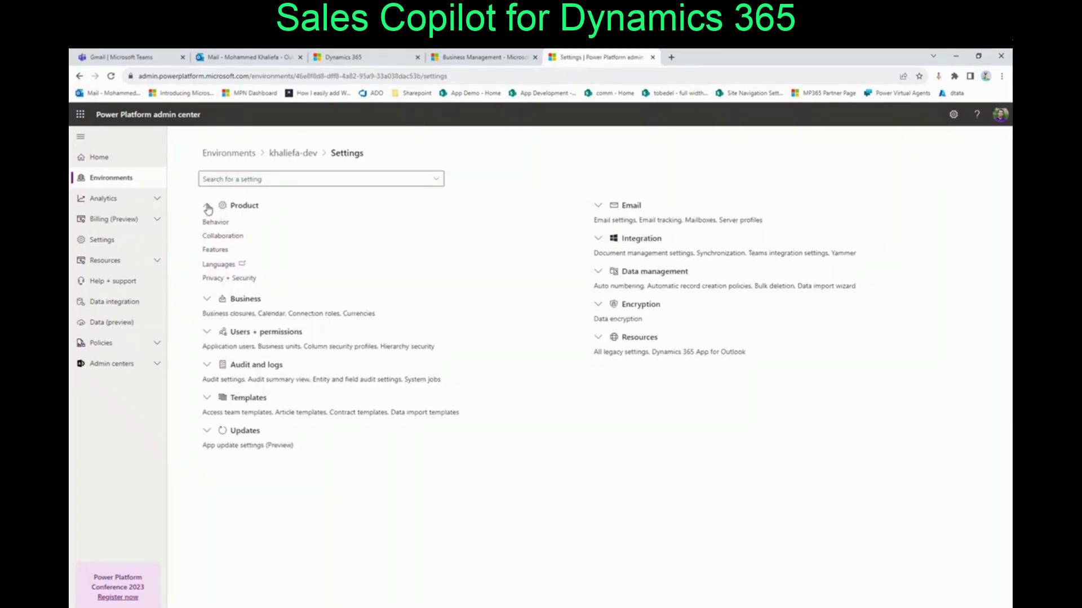
left_click(217, 250)
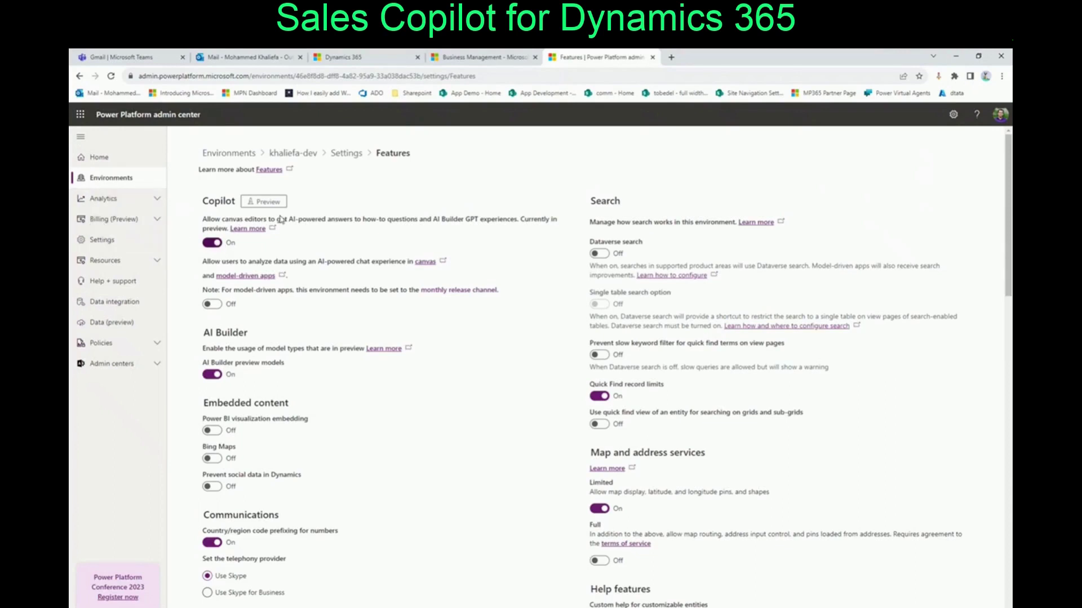
Step: Switch to Dynamics 365 and view the preview options in the System Settings of the advanced Administration area
left_click(361, 58)
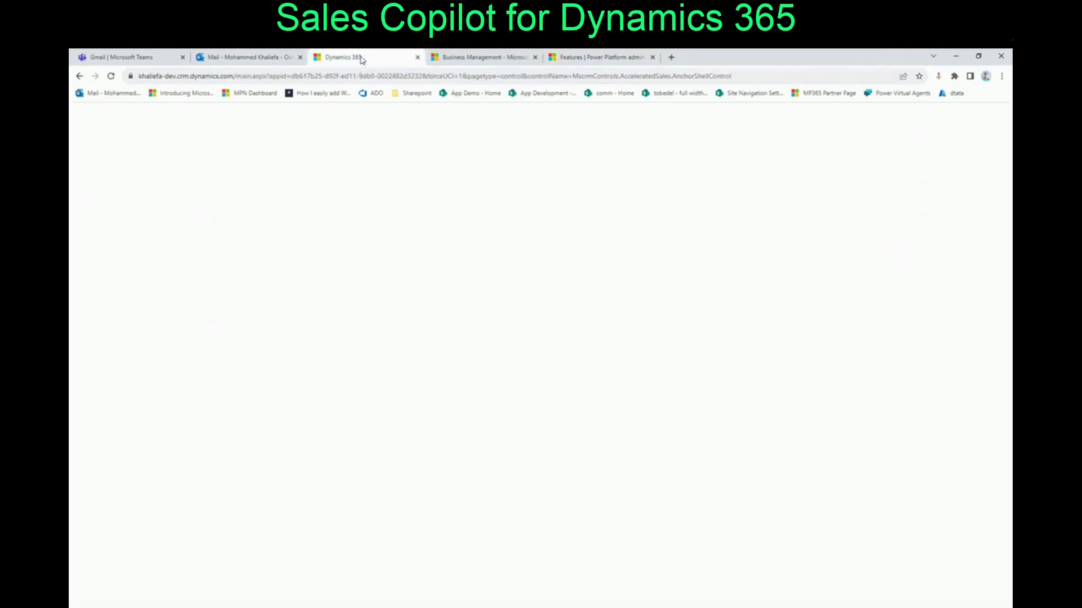
left_click(952, 142)
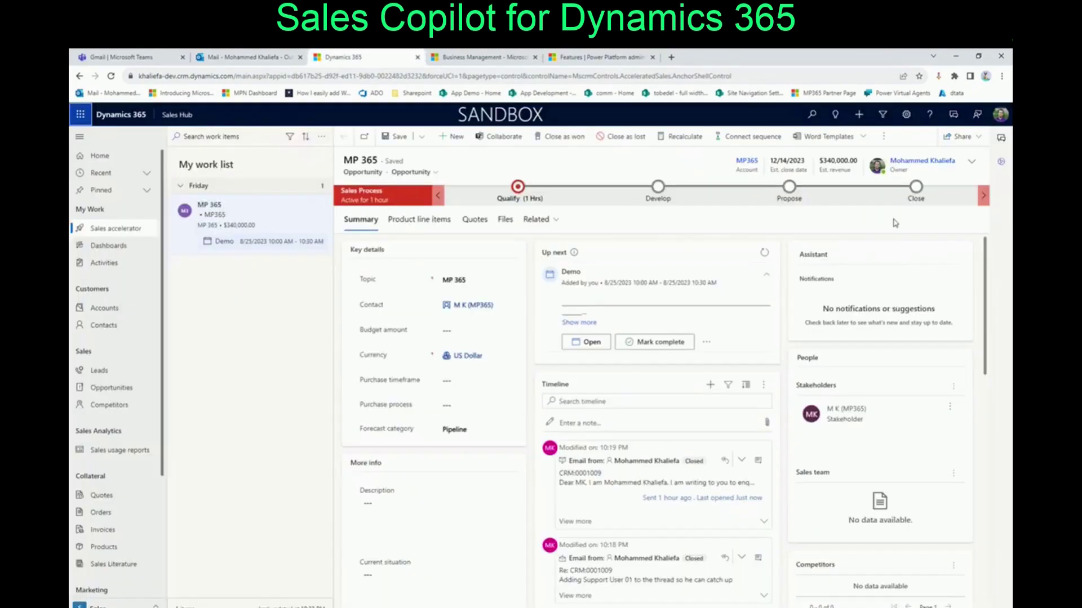
left_click(906, 115)
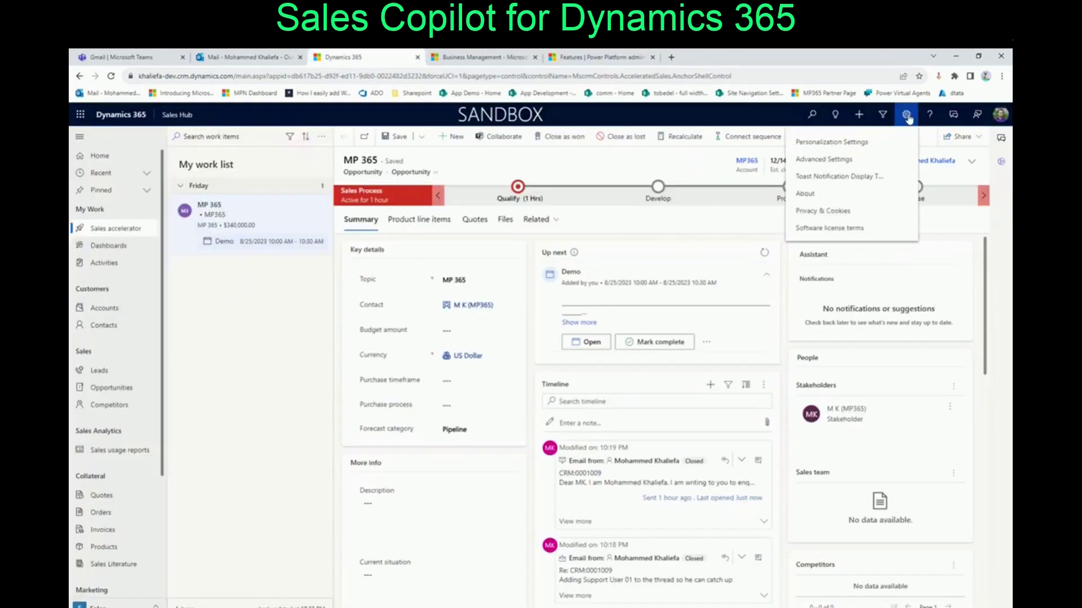
left_click(848, 164)
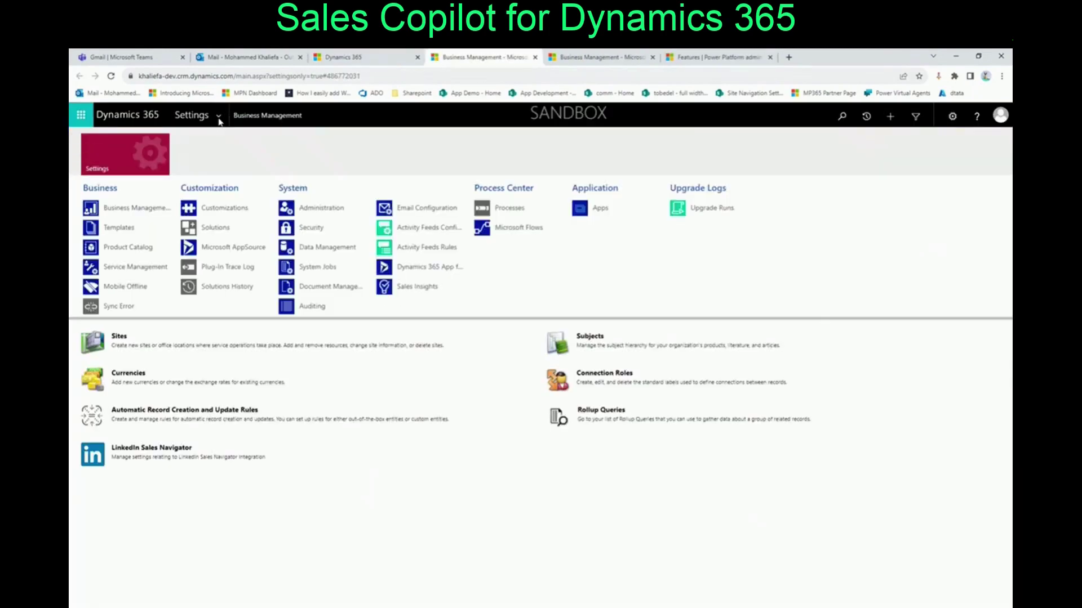
left_click(318, 215)
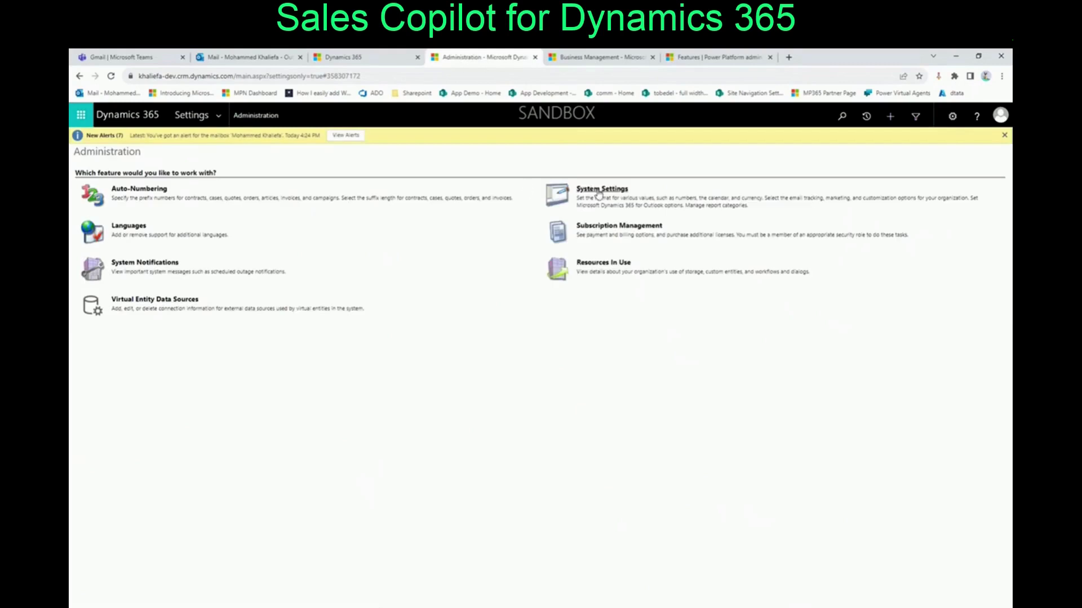
left_click(599, 195)
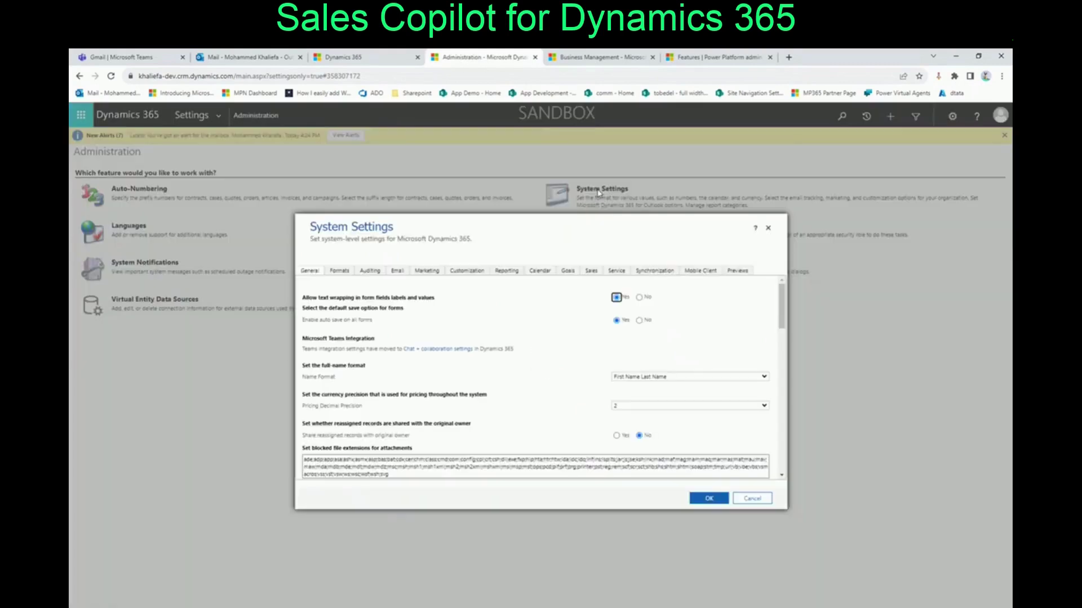
left_click(740, 273)
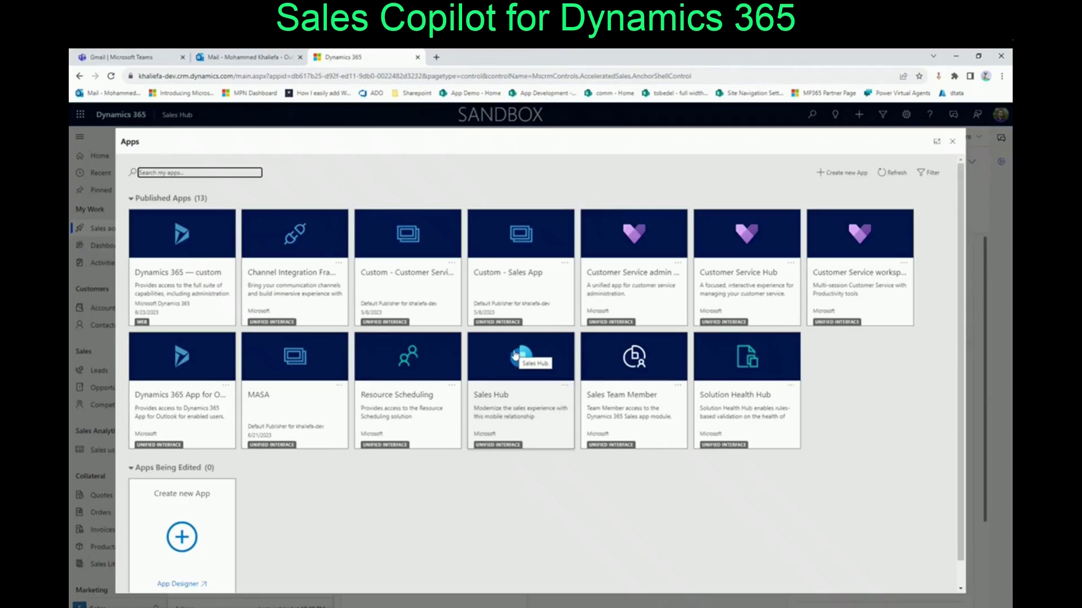
Step: Open the Sales Hub app and go to the Sales Copilot (preview) page in its App Settings area
left_click(530, 401)
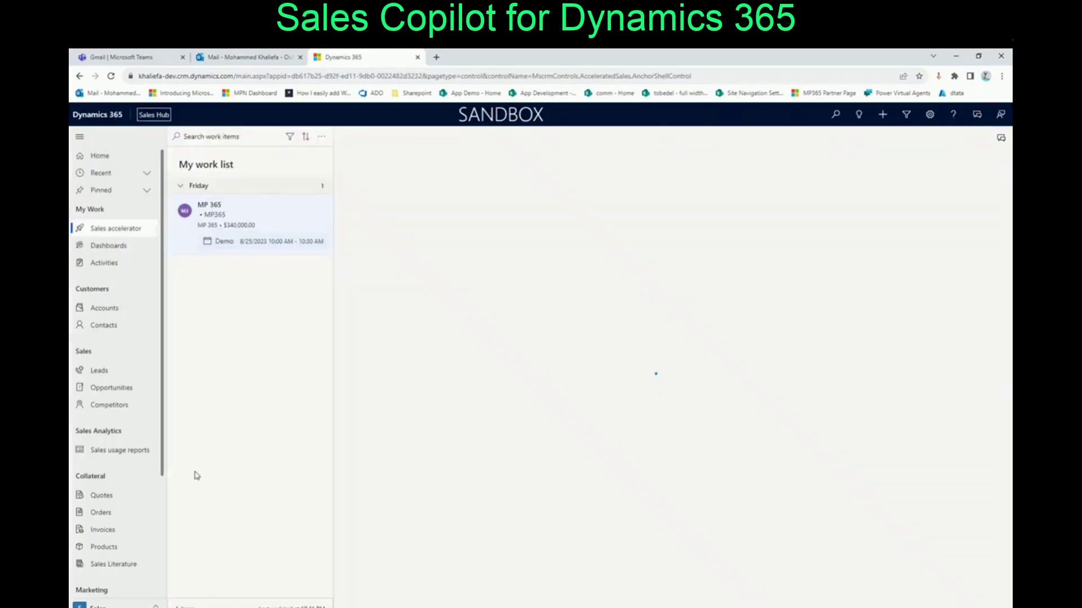
left_click(101, 605)
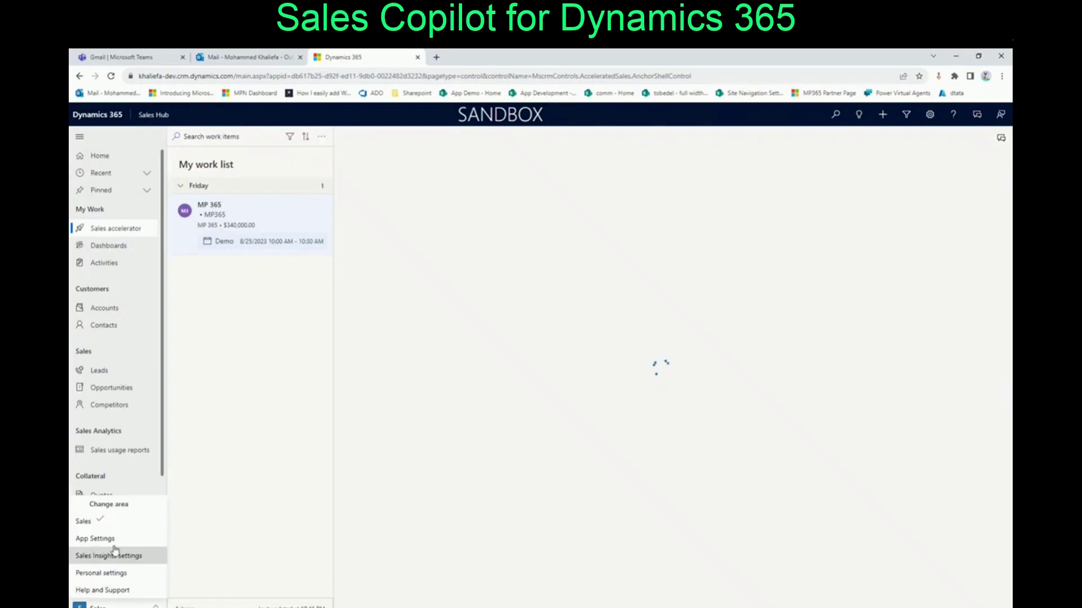
left_click(94, 538)
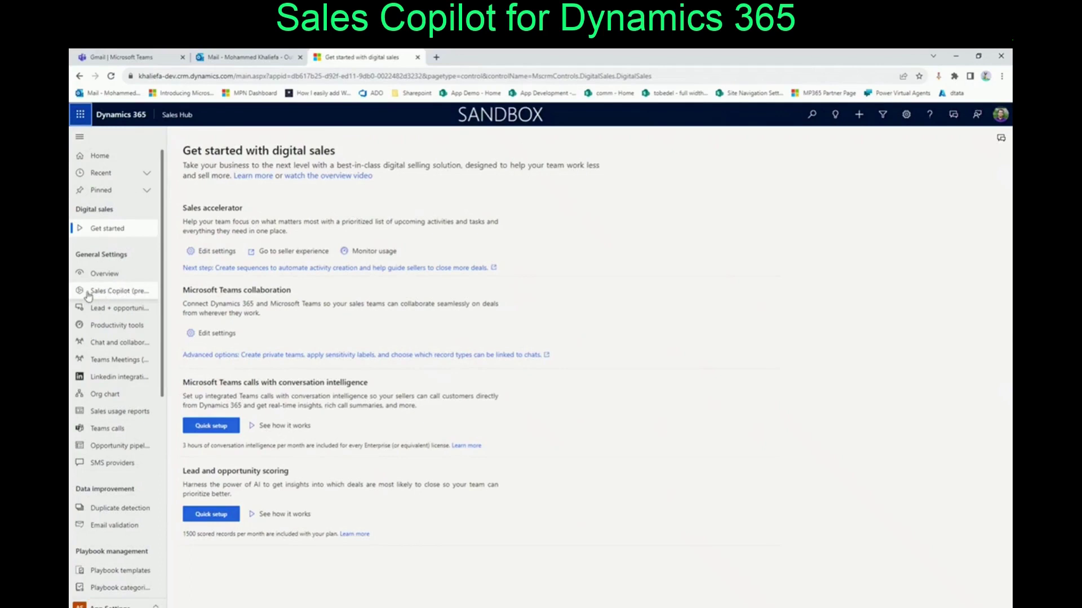
left_click(119, 292)
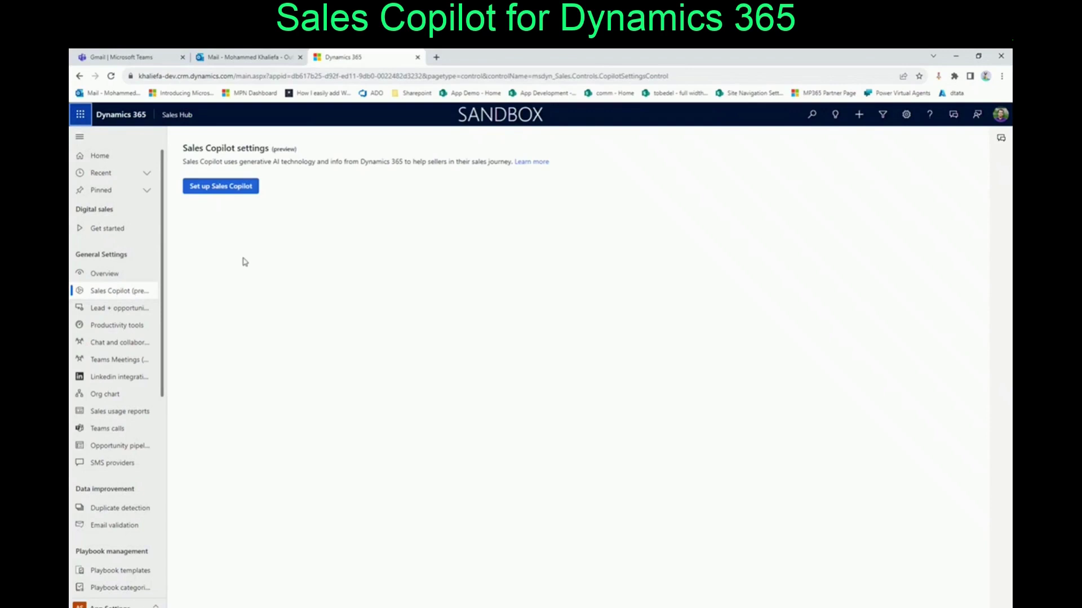
Step: Set up Sales Copilot for the Sales Hub app with both Compose and Chat enabled, and confirm the setup
left_click(221, 187)
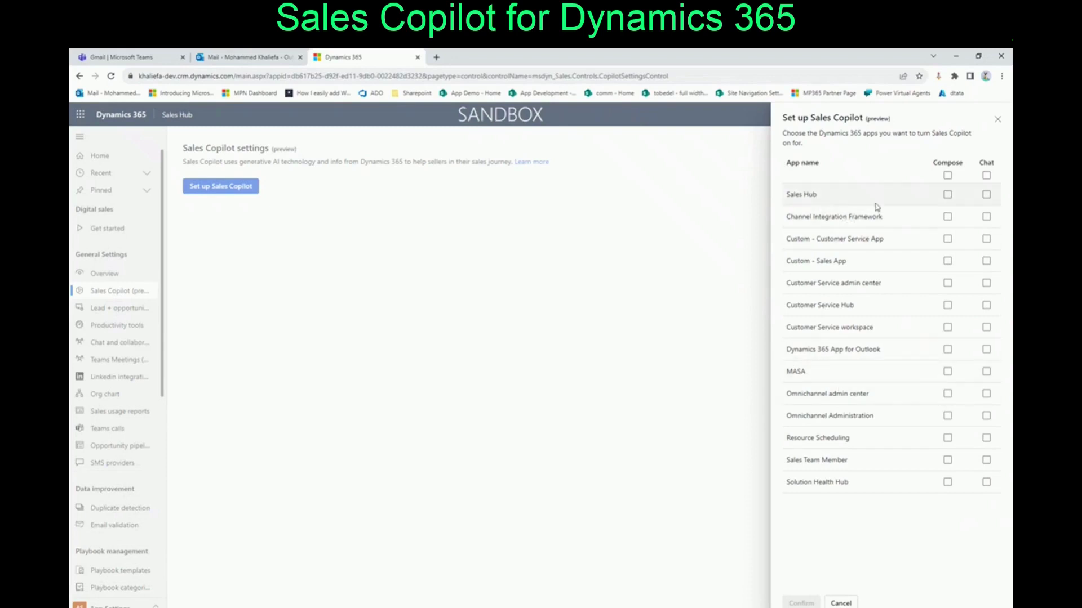
left_click(947, 194)
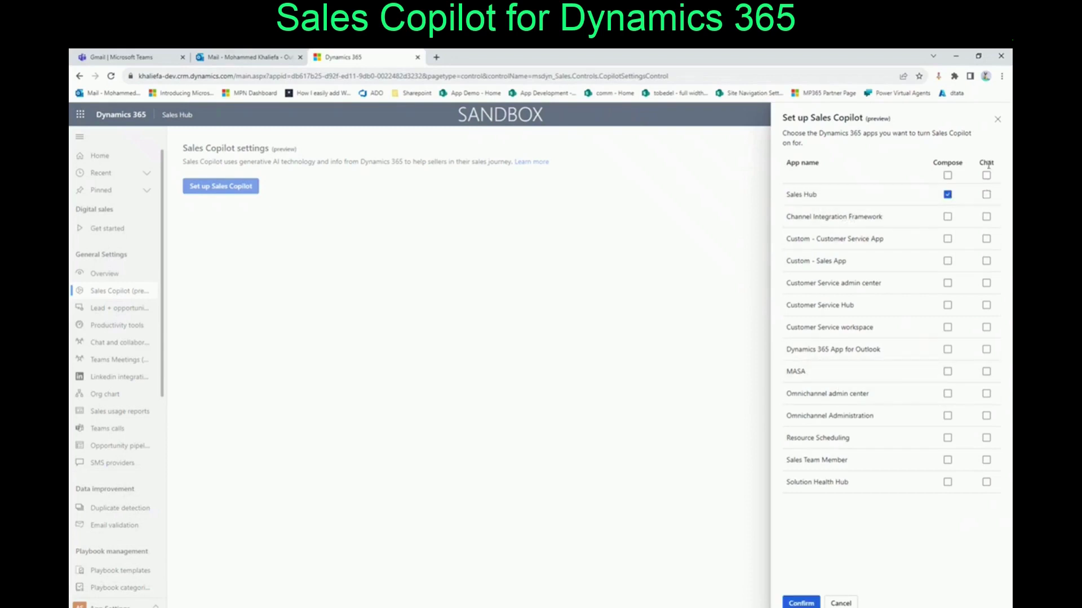
left_click(986, 195)
left_click(802, 604)
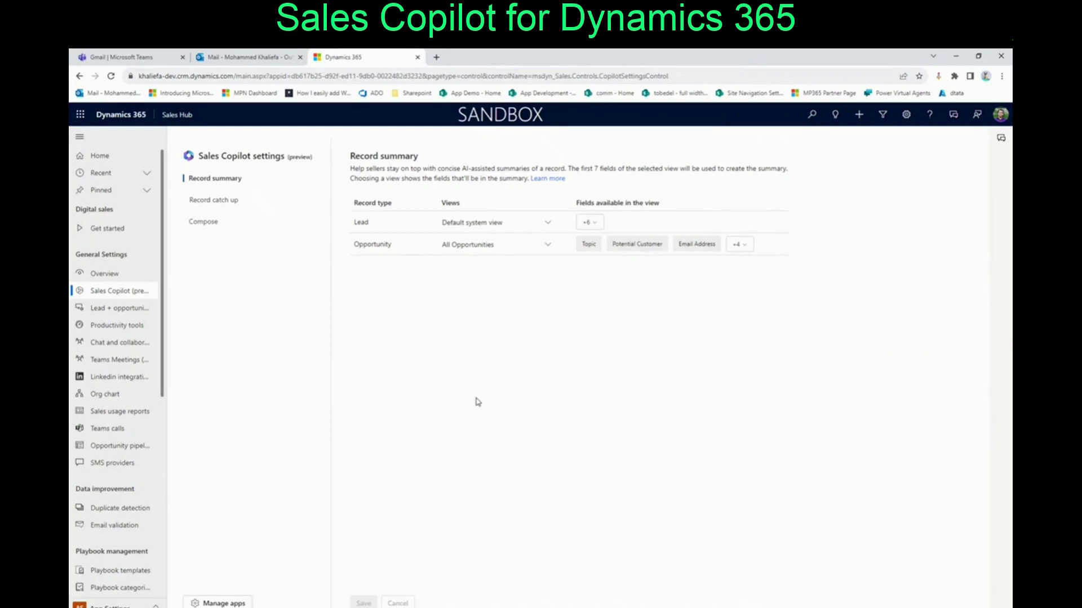
Step: Reload the Sales Hub app, show the list of all opportunities and open the Sales Copilot pane
left_click_drag(266, 76, 297, 75)
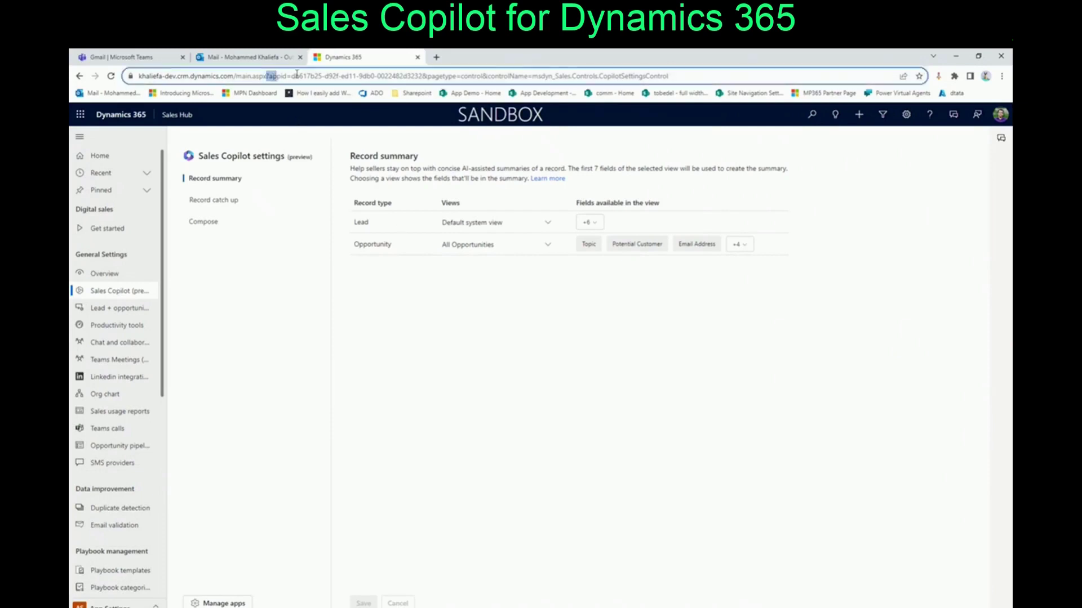
key("Return")
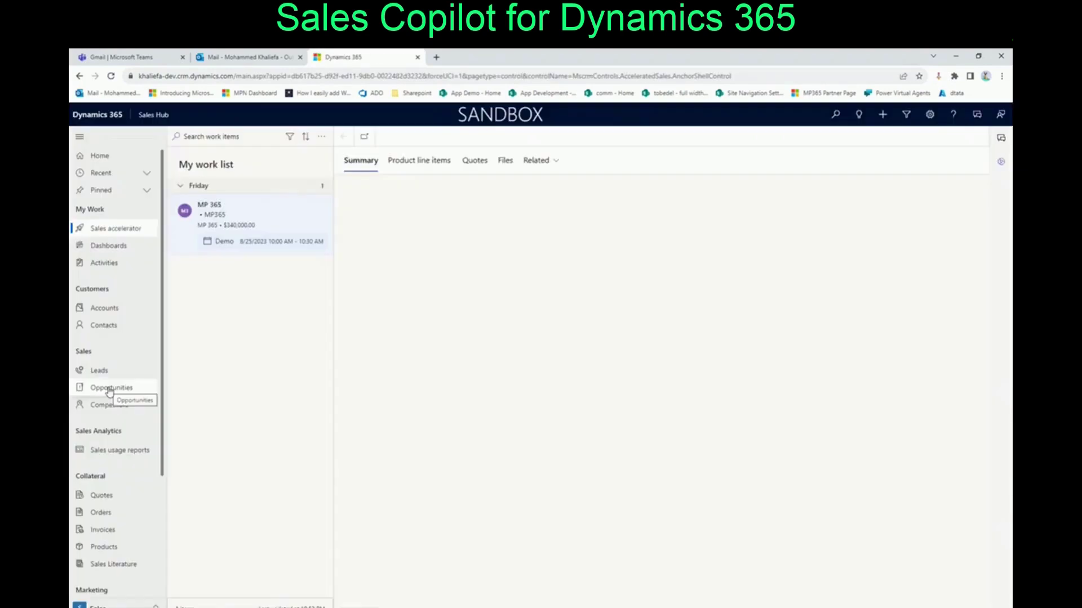
left_click(109, 389)
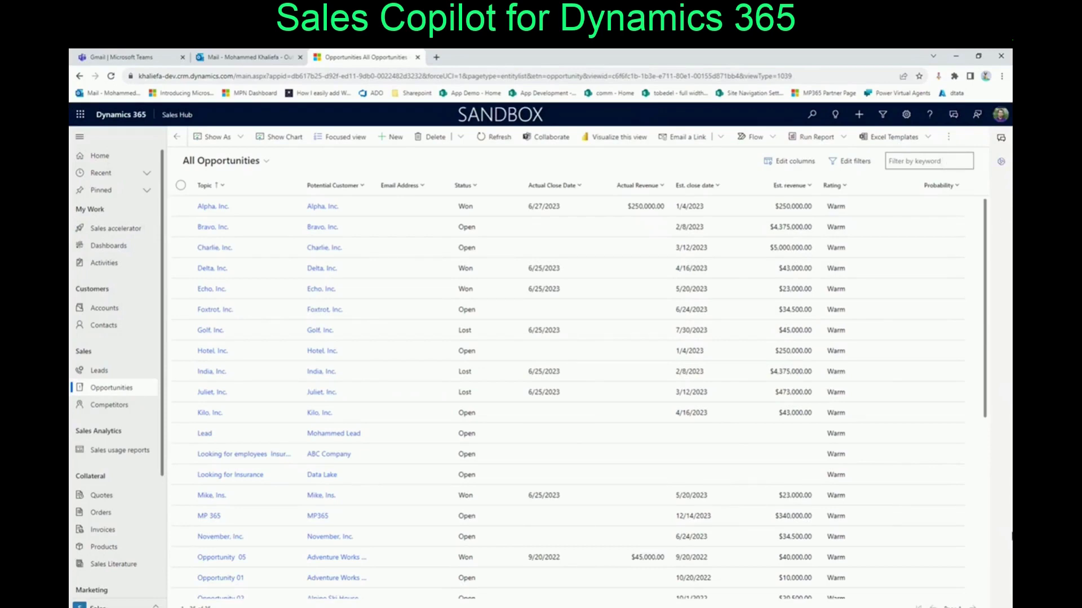
left_click(1000, 164)
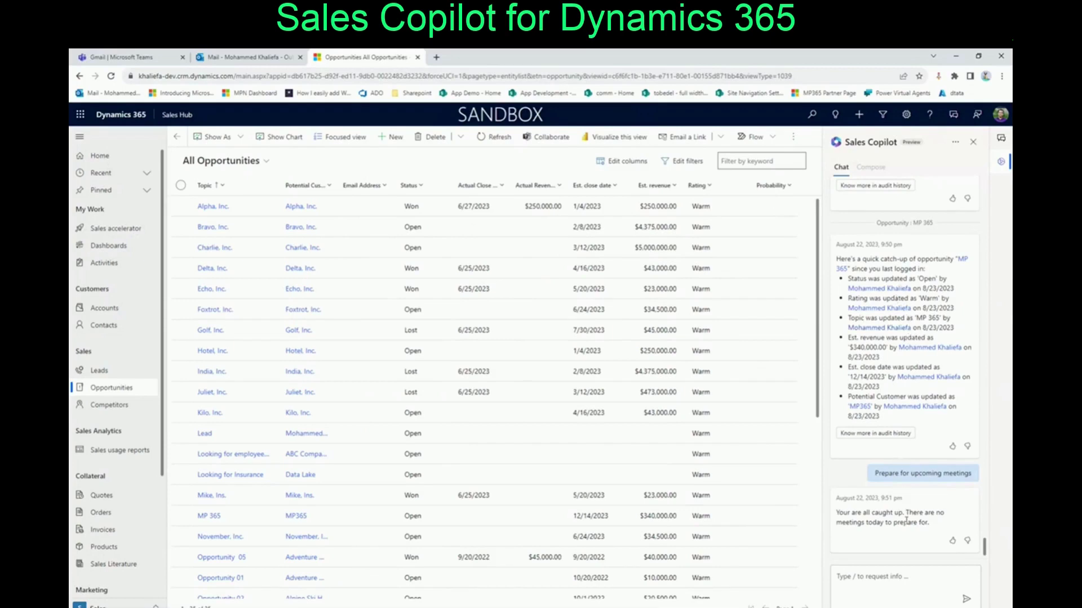
Step: Ask Sales Copilot to "Summarize opportunity MP 365", choosing MP 365 as the referenced record, and review the chat
left_click(882, 580)
type("summari")
key("ctrl+a")
type("Summarize opportunity @Mp")
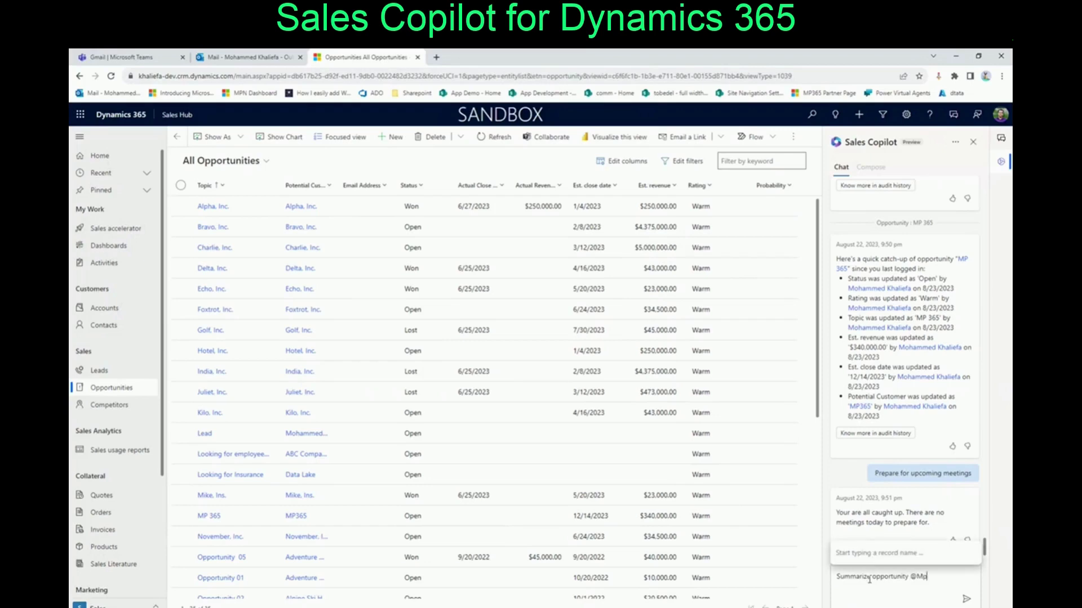
type("P")
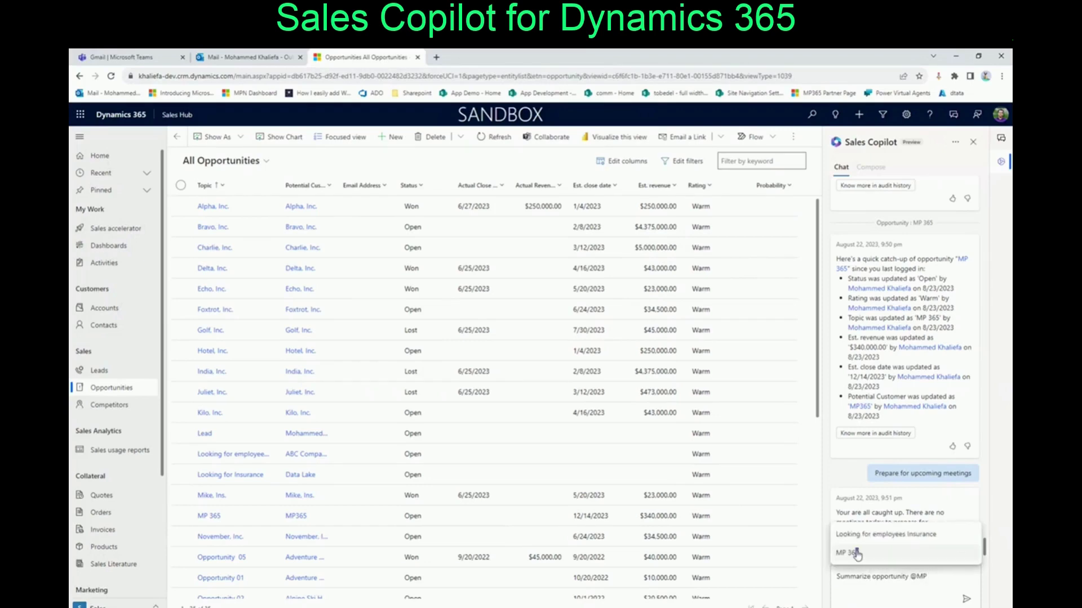
left_click(854, 554)
left_click(966, 599)
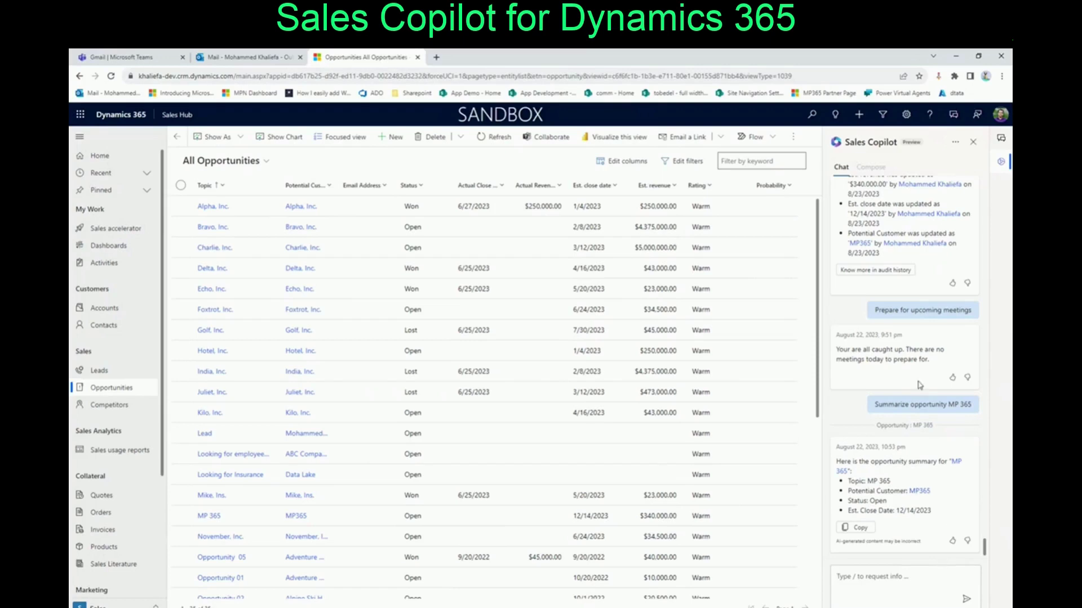
scroll(919, 385, "up", 3)
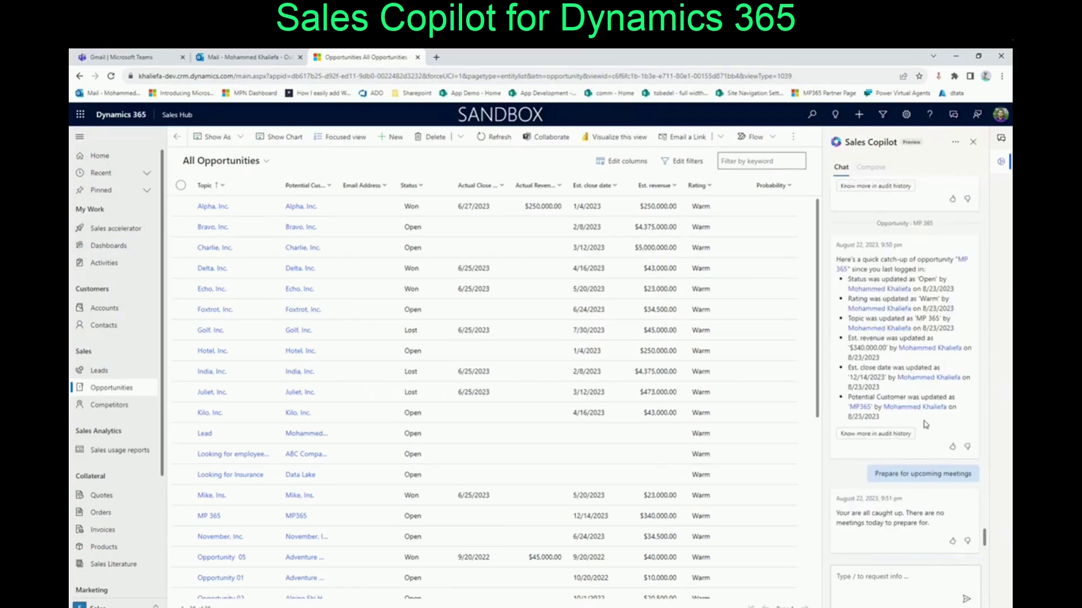
Step: Open the MP 365 opportunity and send Sales Copilot the request "catch up sine my last login"
double_click(239, 519)
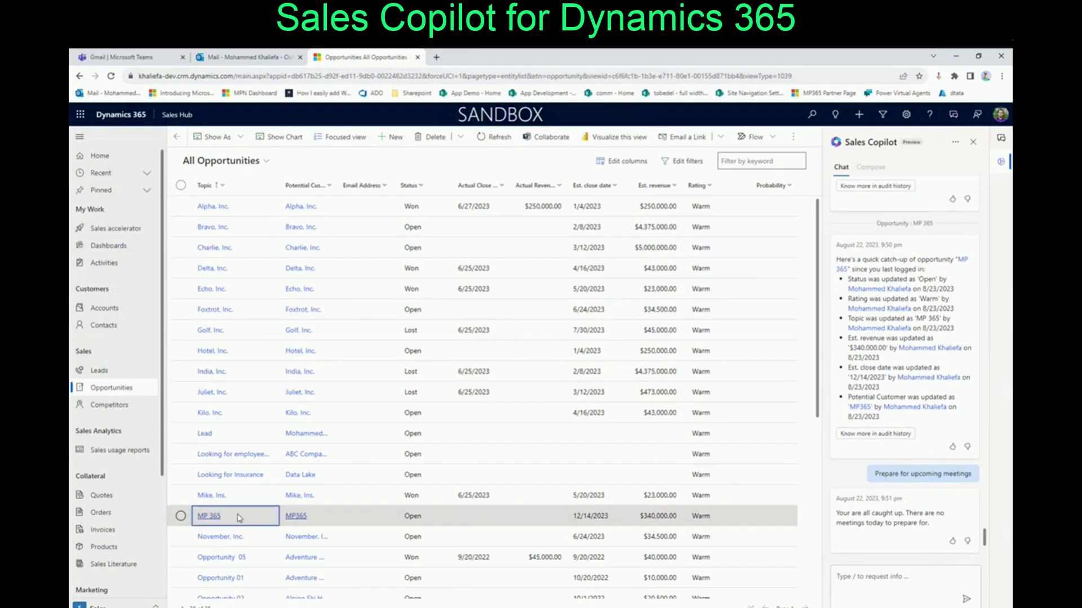
left_click(881, 580)
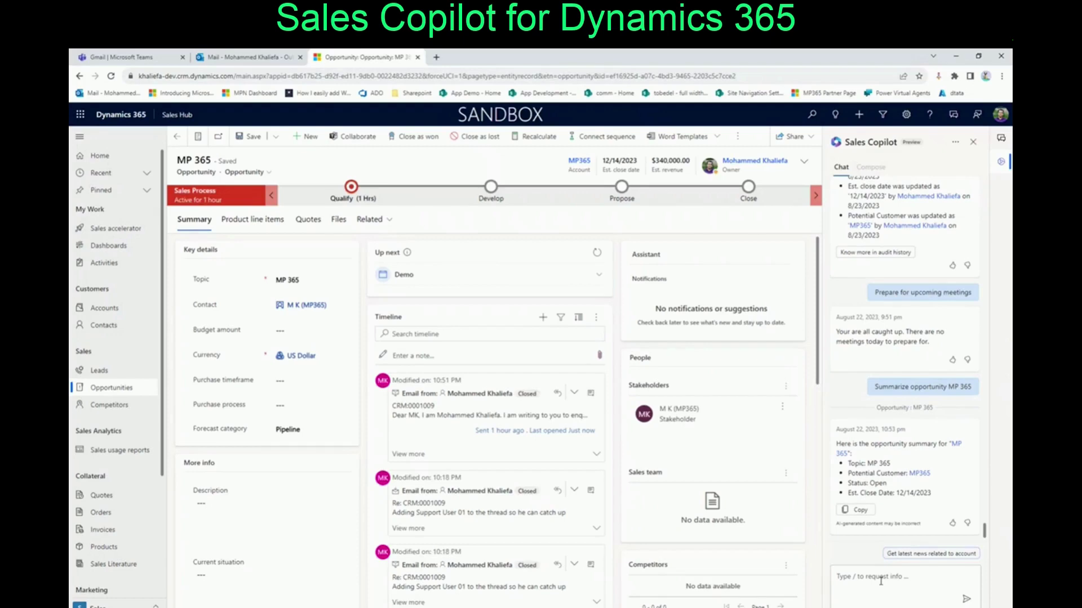
type("catch up sine my last login")
key("Return")
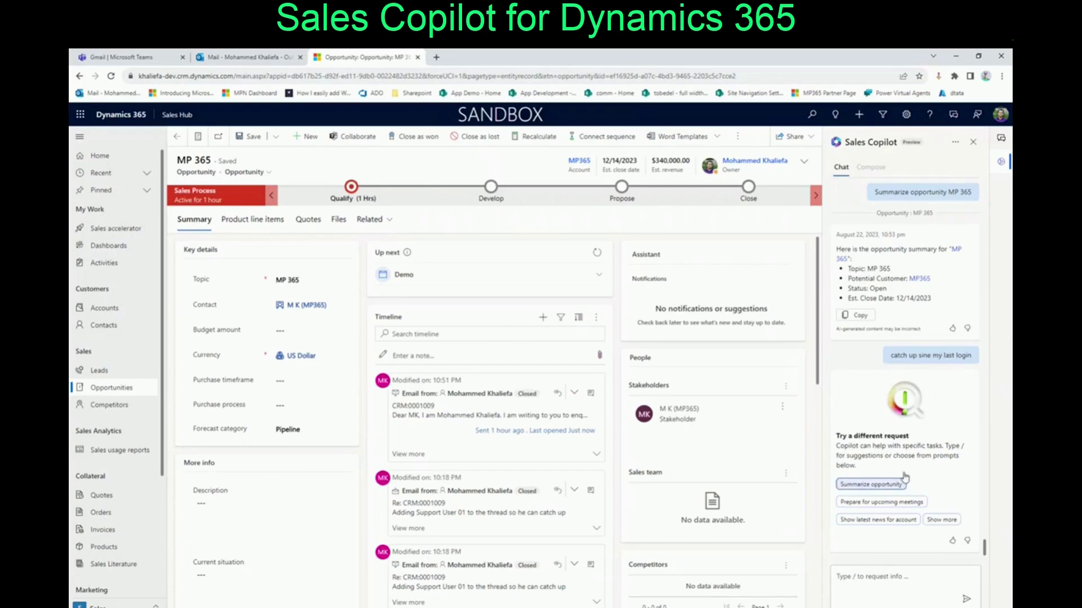
double_click(921, 356)
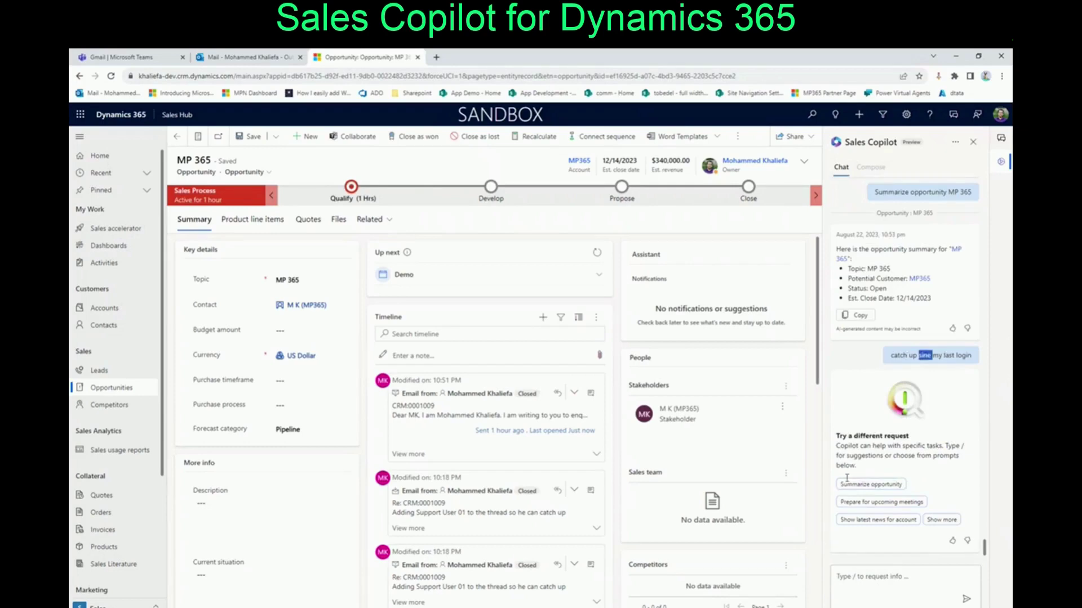
Step: Use the suggested prompt to request "Catchup with opportunity MP 365" and follow up with the catch-up since the last login
left_click(941, 520)
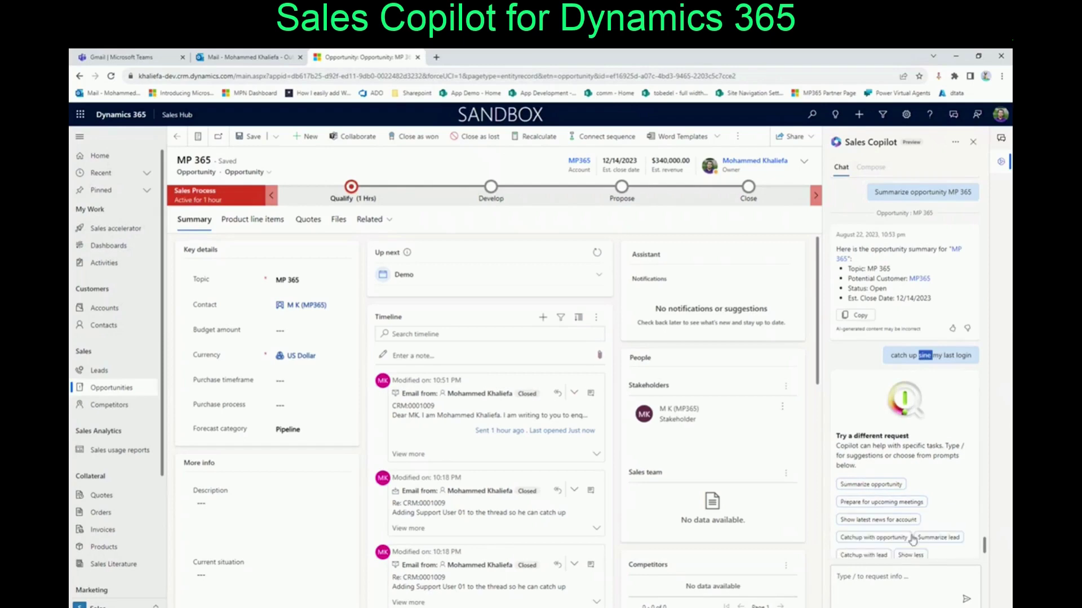
left_click(868, 539)
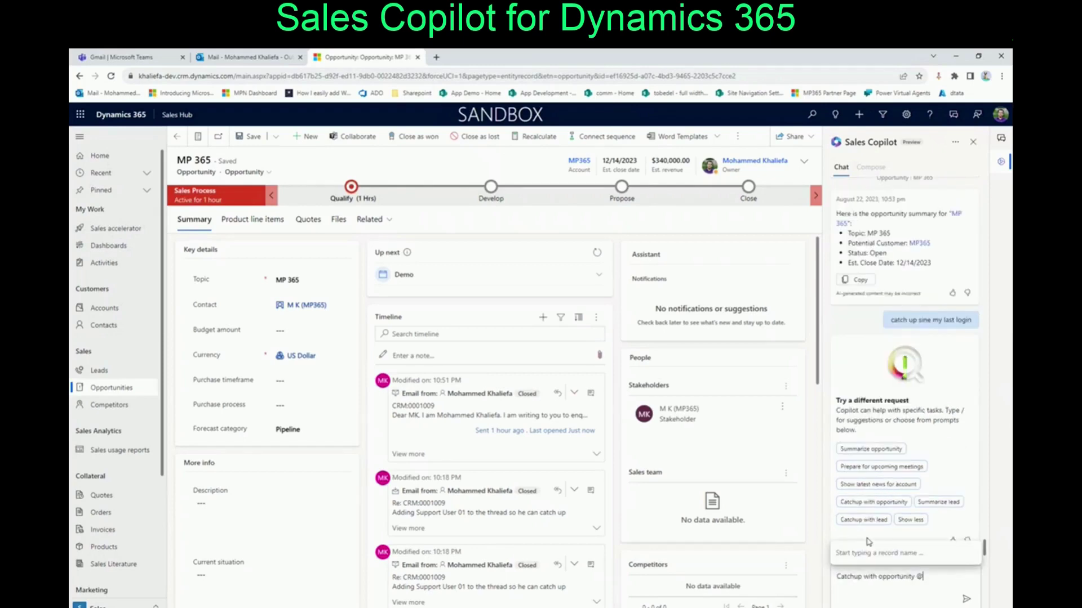
type("MP 365")
left_click(850, 554)
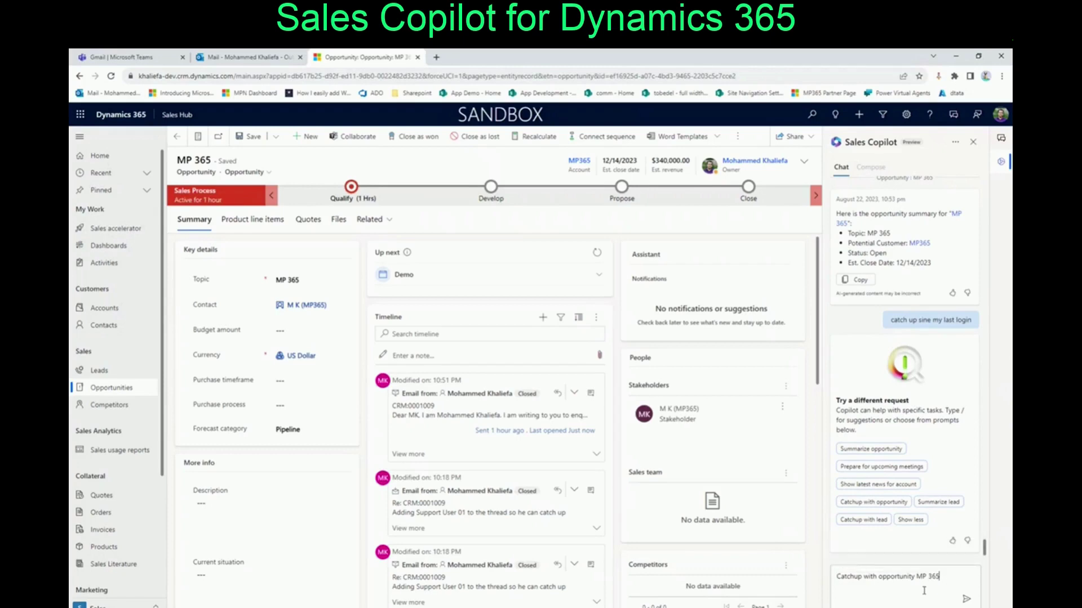
left_click(966, 599)
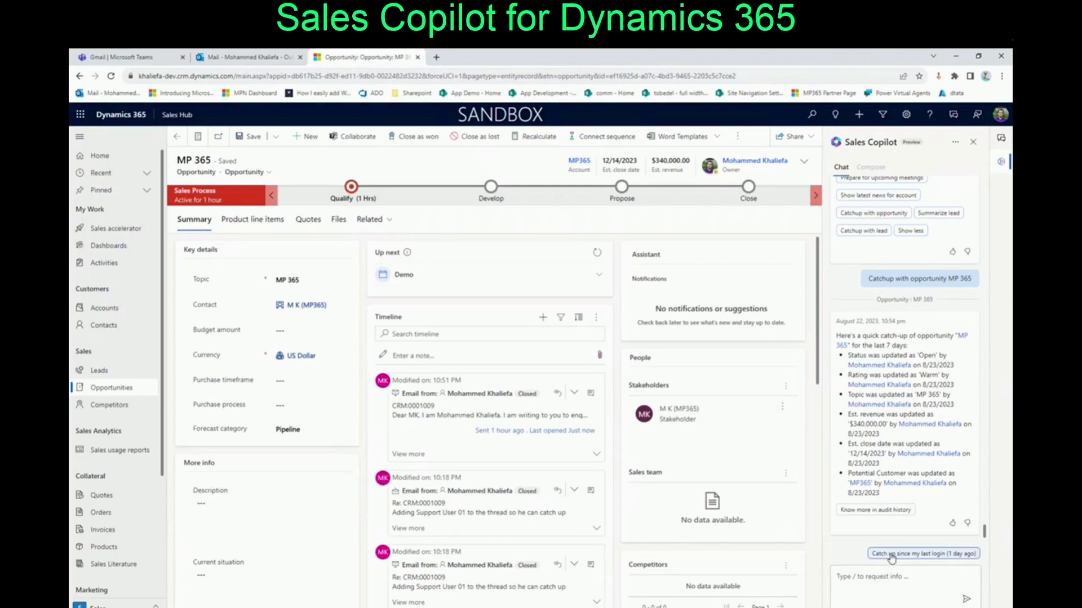
left_click(952, 556)
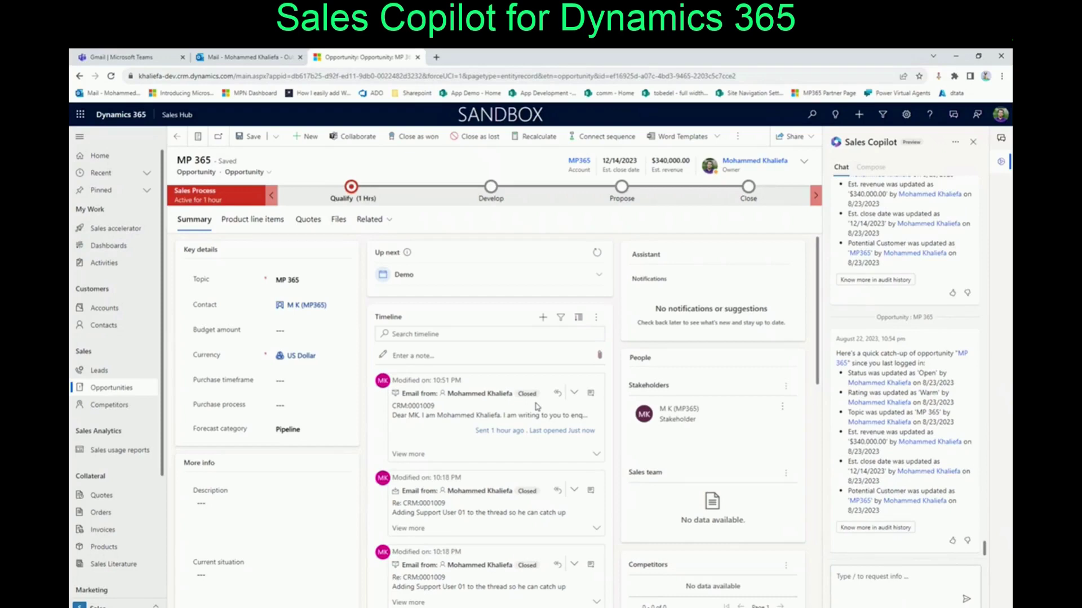
left_click(542, 318)
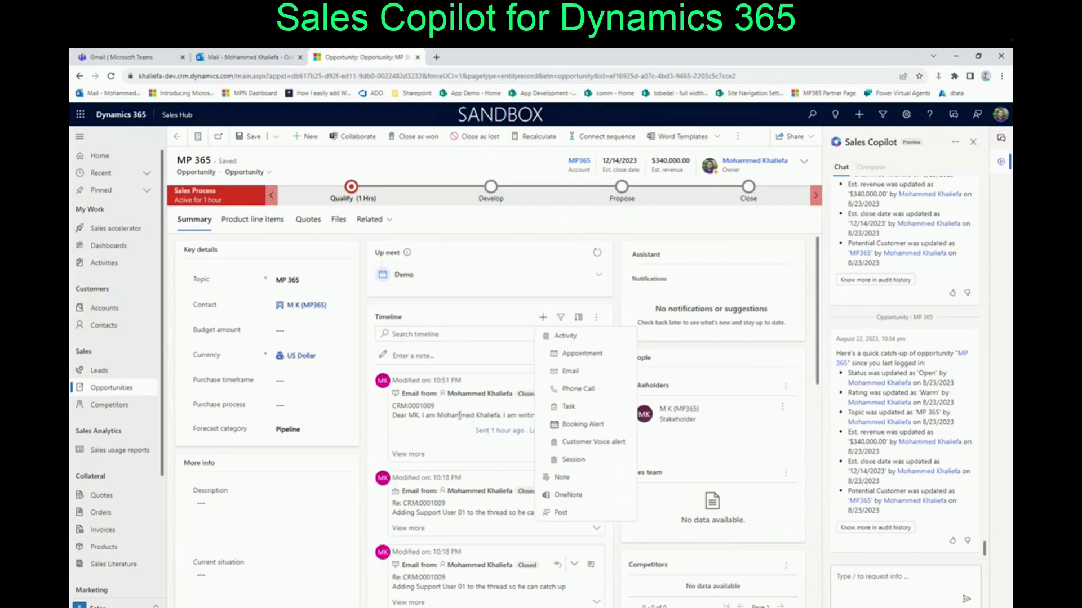
left_click_drag(443, 415, 464, 416)
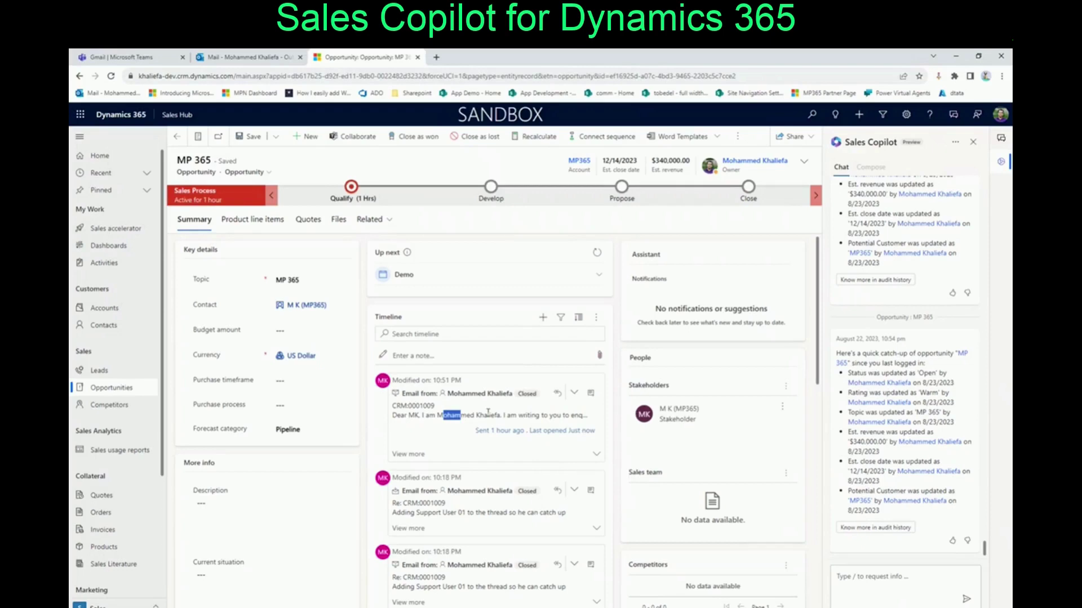
left_click(558, 398)
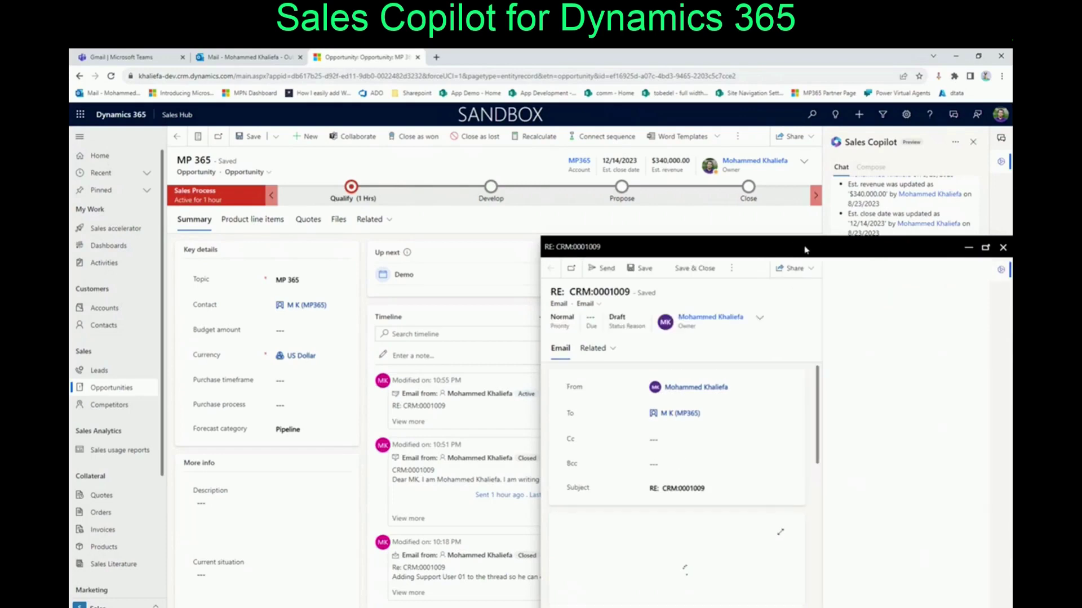
left_click(1000, 276)
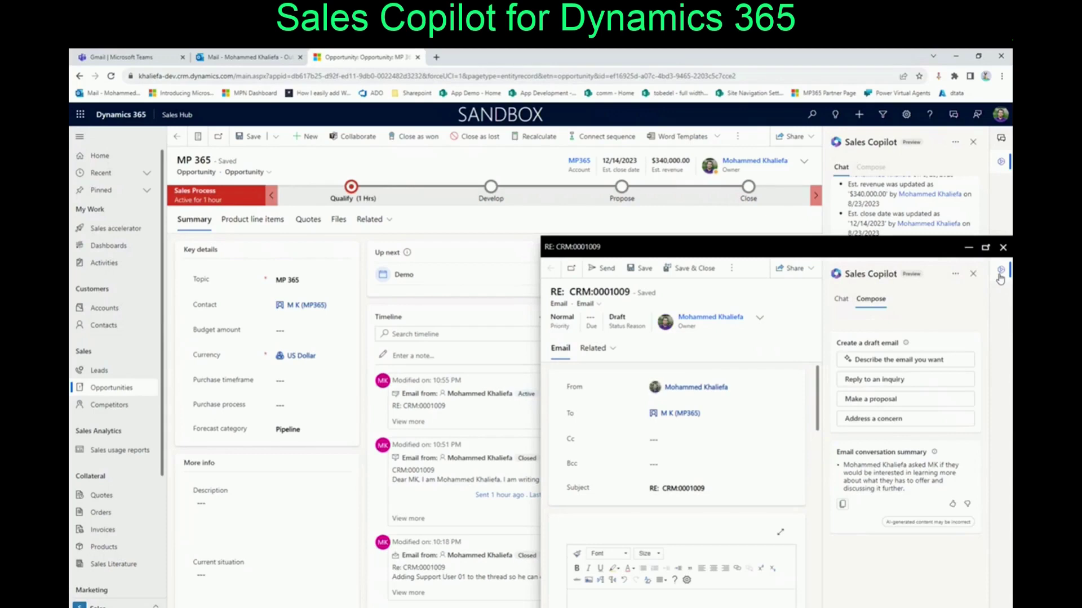
left_click(724, 415)
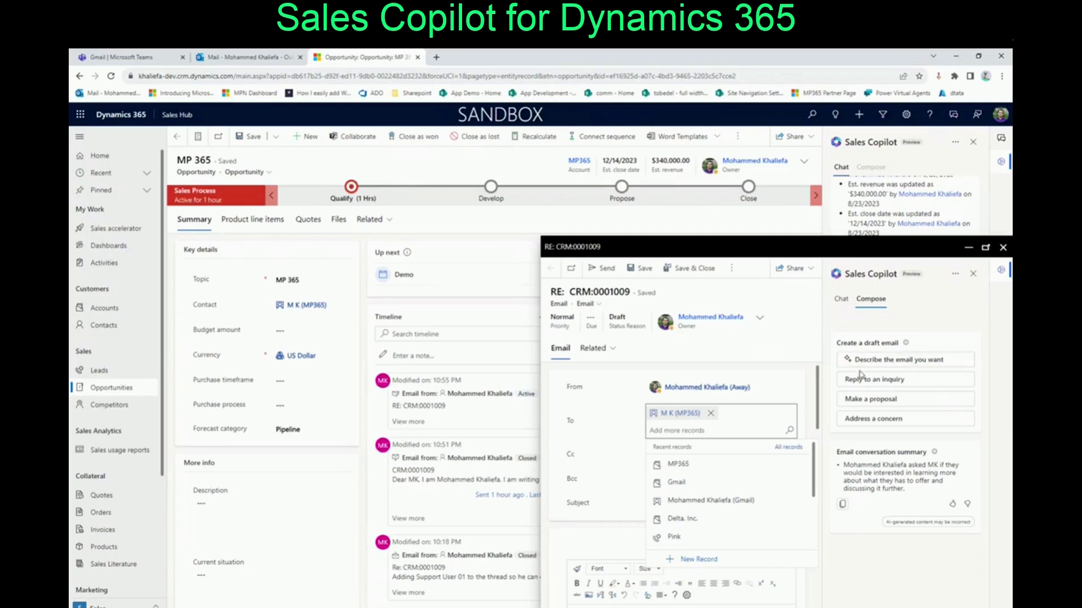
Step: Have Sales Copilot draft the reply from the description "Reminder about meeting we have on Friday"
left_click(877, 364)
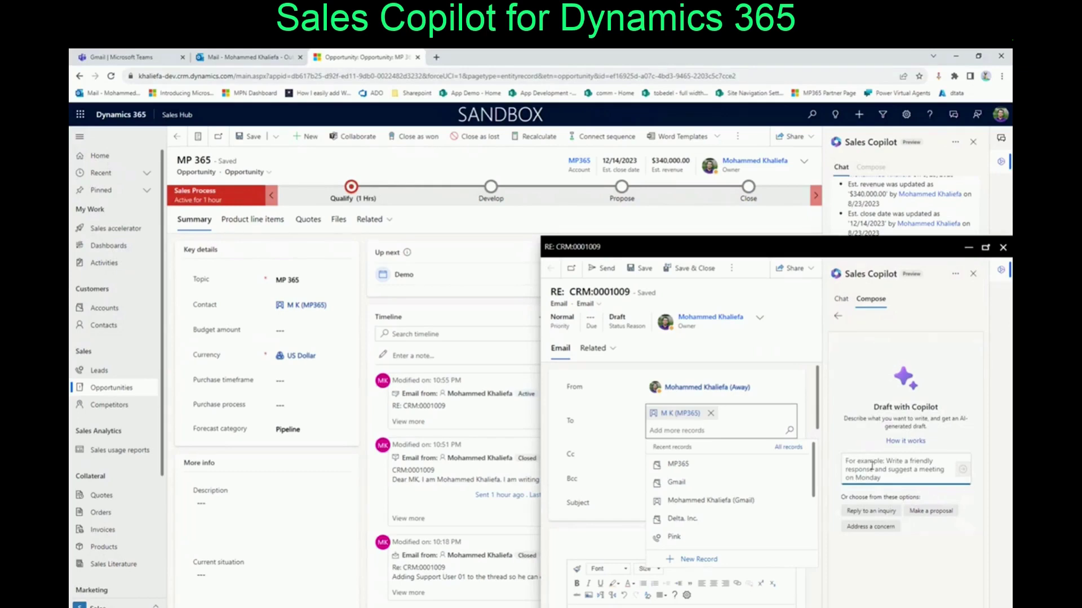
type("Reminder about")
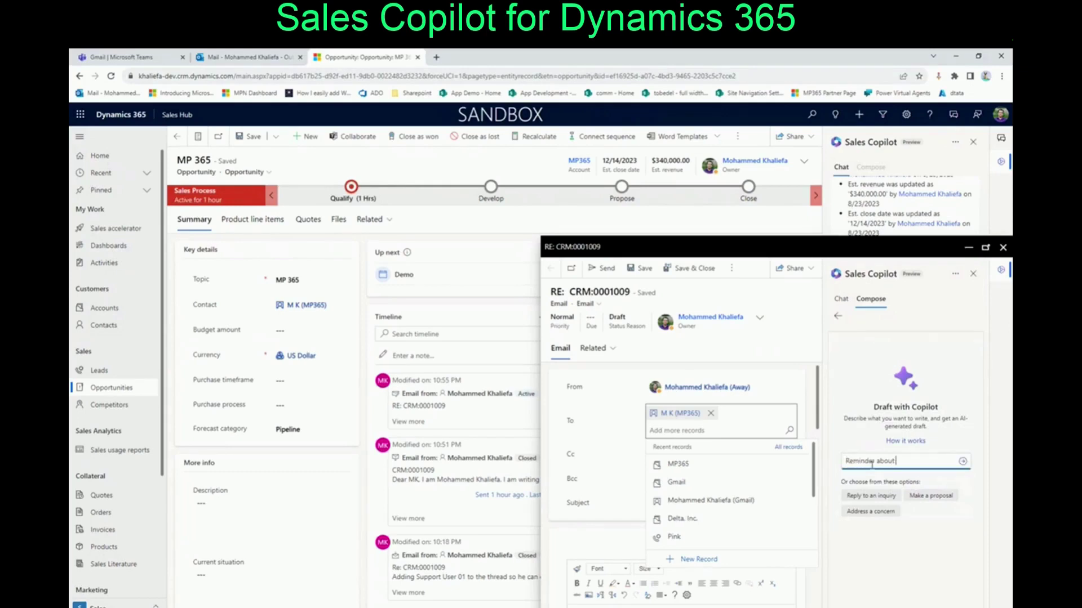
type(" meeting we have on Friday")
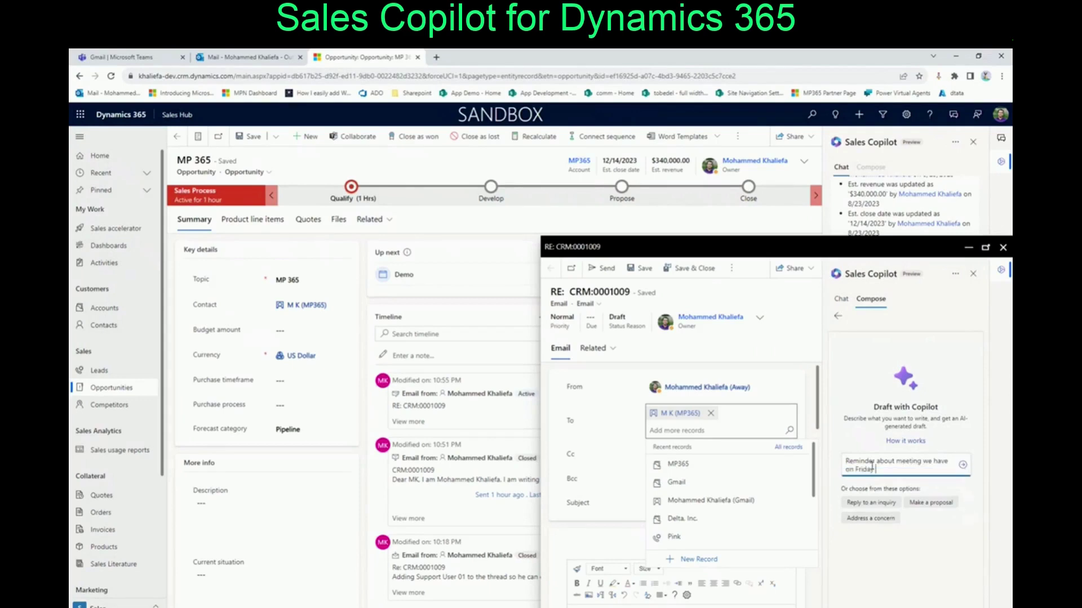
key("Return")
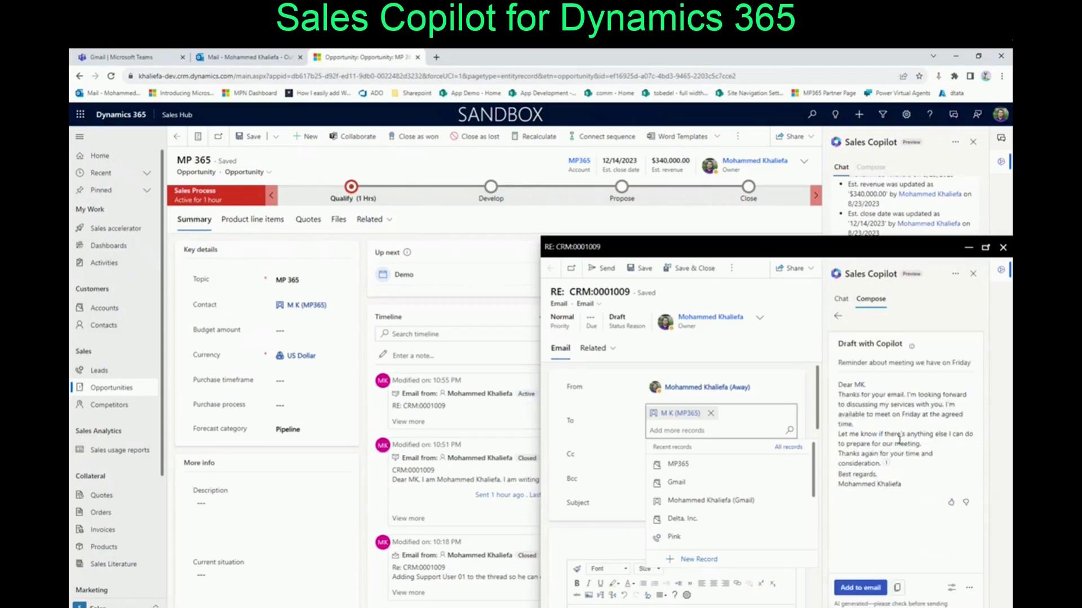
Step: Add the Copilot draft to the email, enlarge the reply window and send the email
left_click(855, 591)
key("Escape")
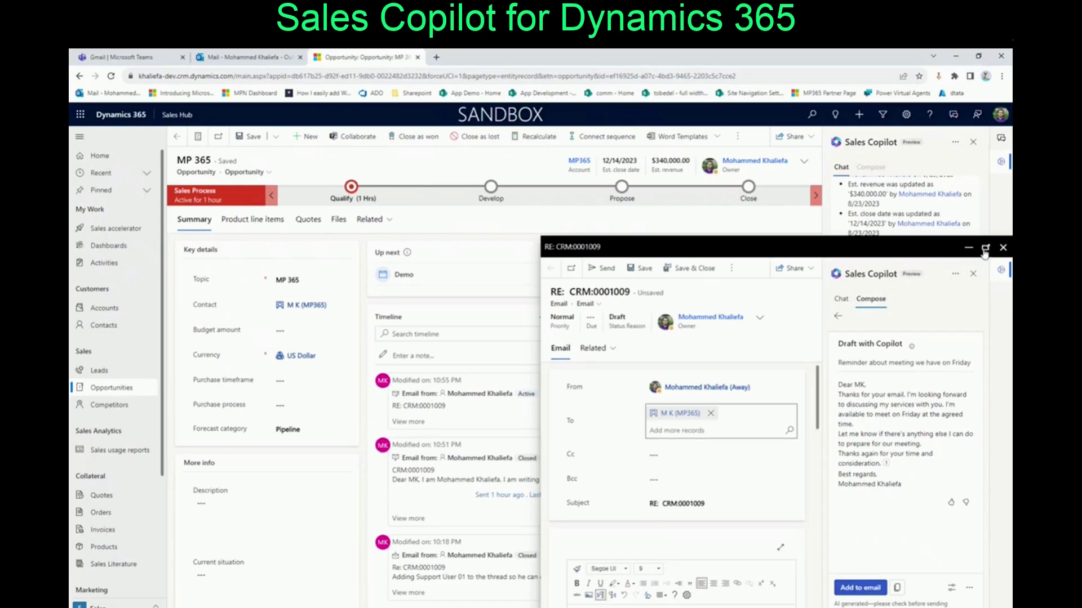
left_click(985, 247)
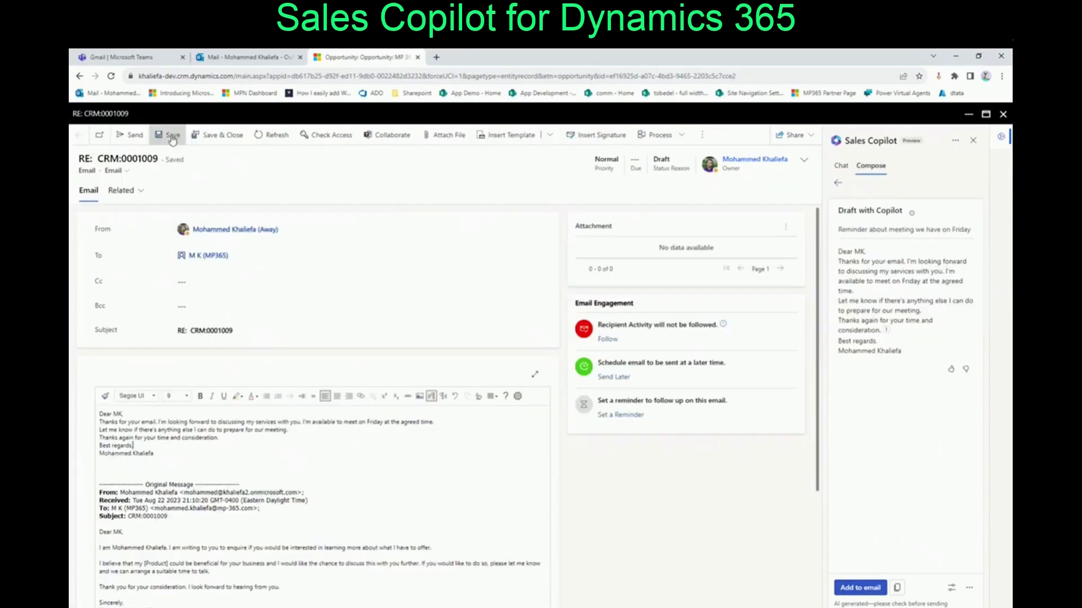
left_click(129, 136)
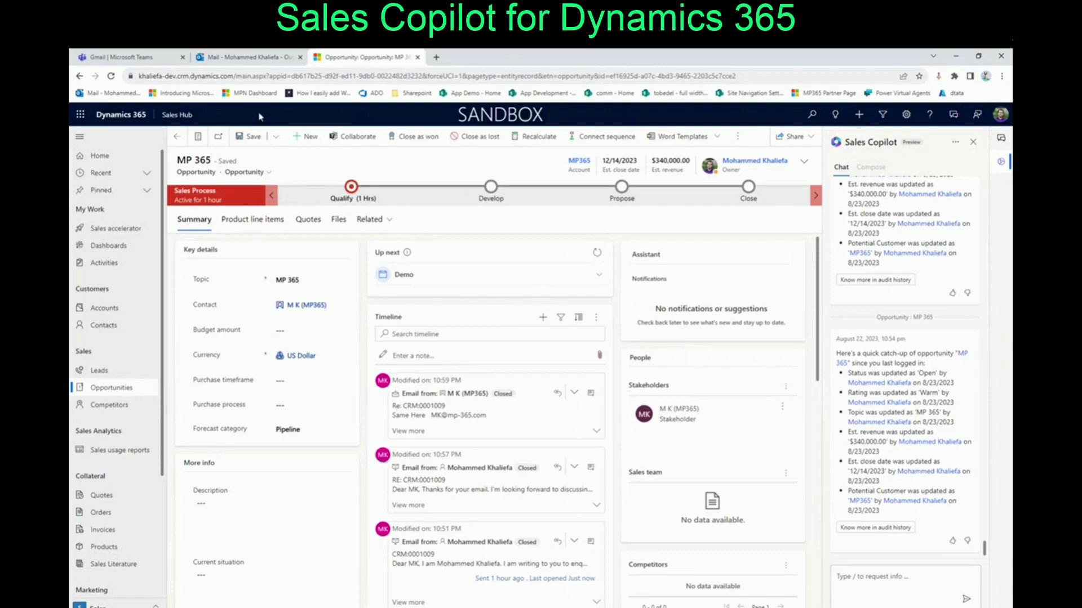
Step: Switch to Outlook, open the newest message in the CRM:0001009 conversation and show Sales Copilot for it
left_click(258, 58)
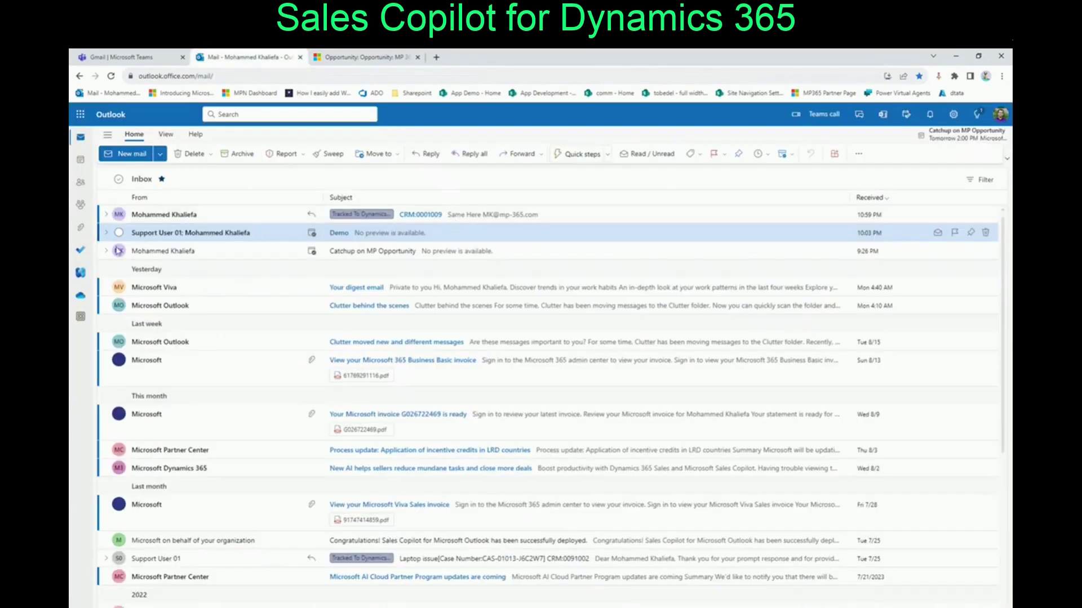
left_click(306, 213)
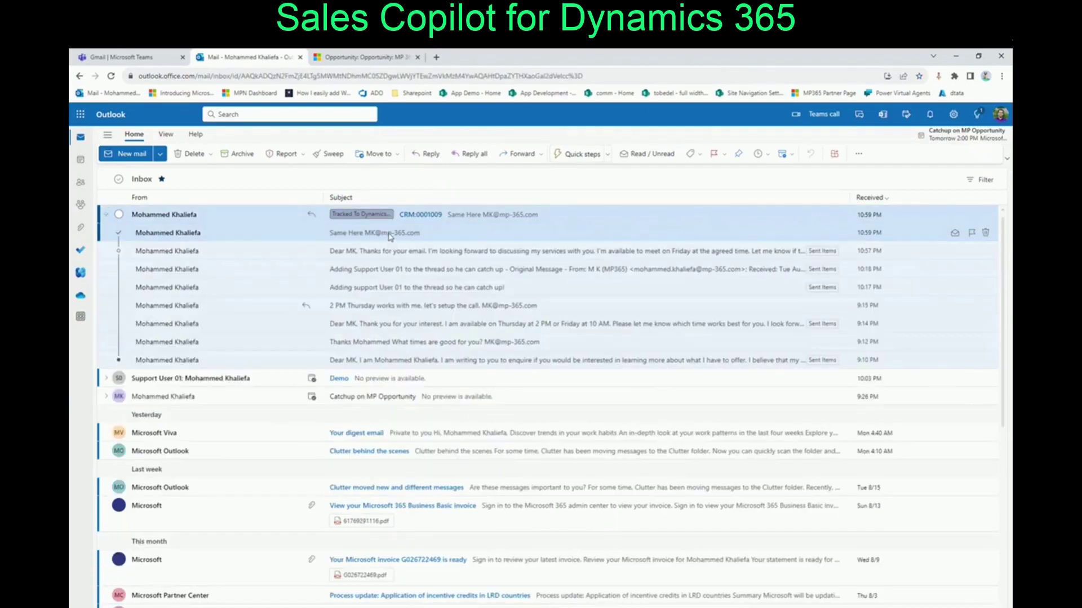
left_click(388, 235)
left_click(917, 224)
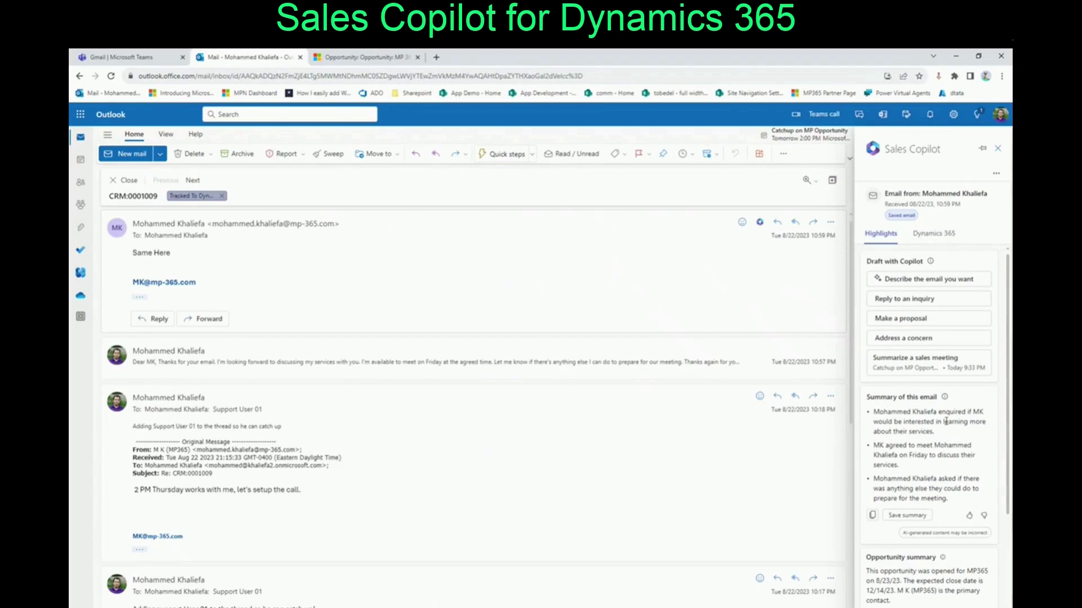
left_click_drag(892, 412, 963, 418)
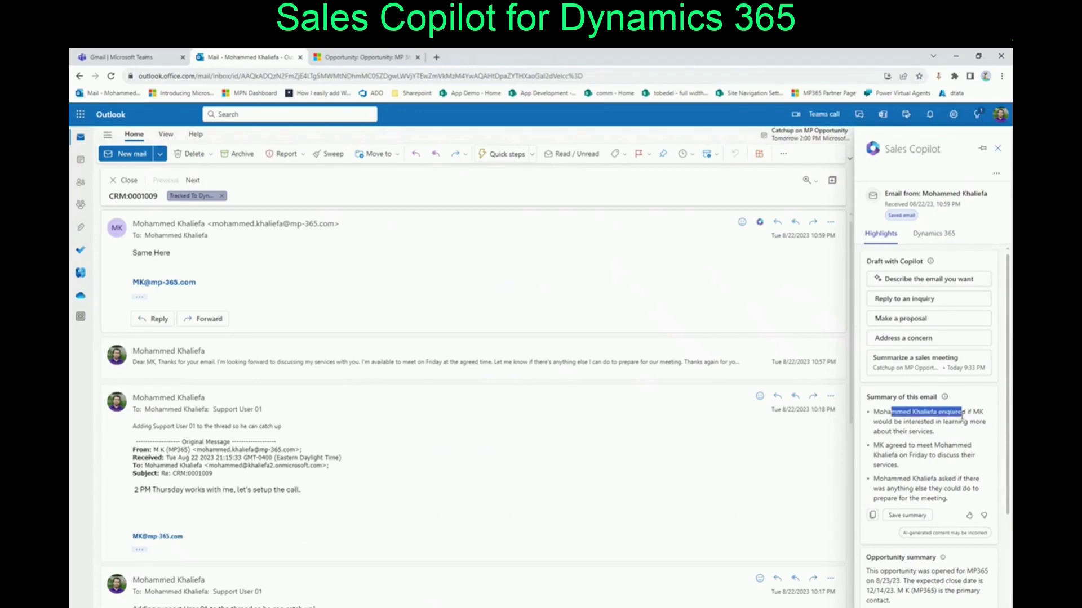
left_click_drag(889, 446, 924, 480)
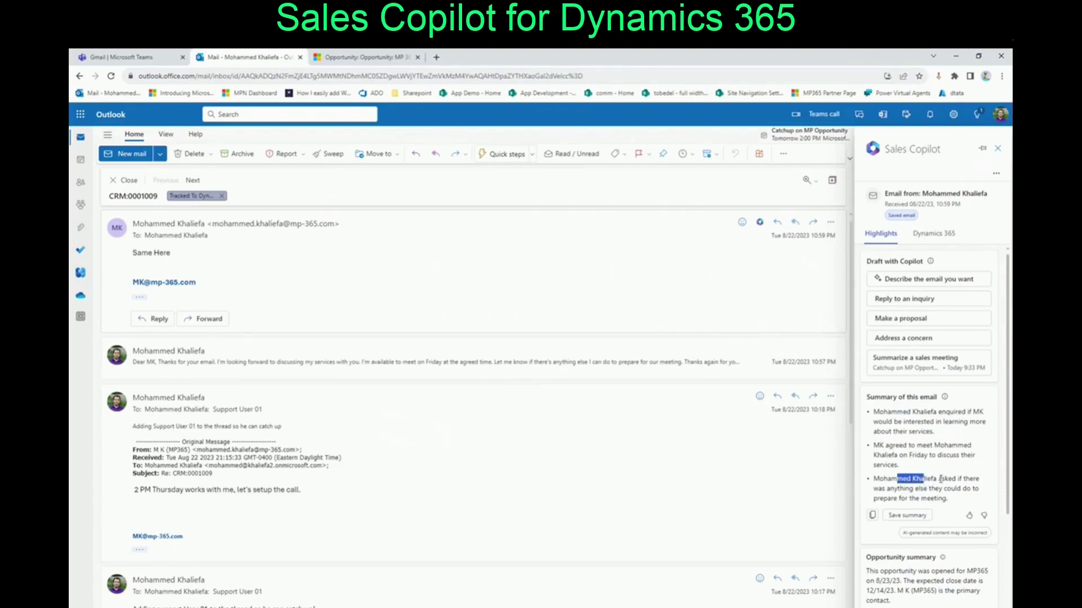
scroll(943, 480, "down", 2)
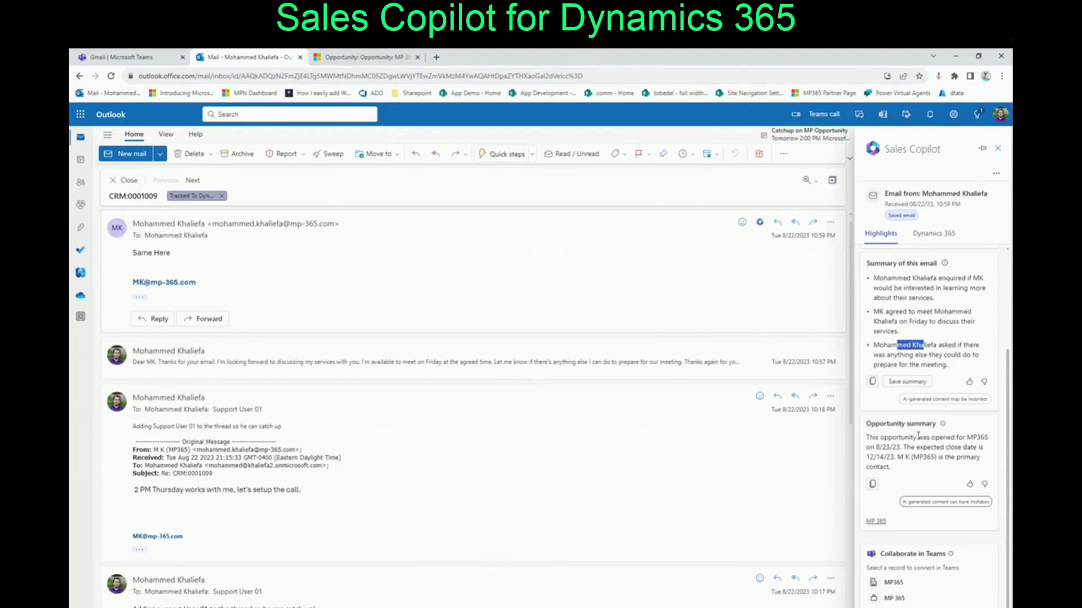
left_click(923, 235)
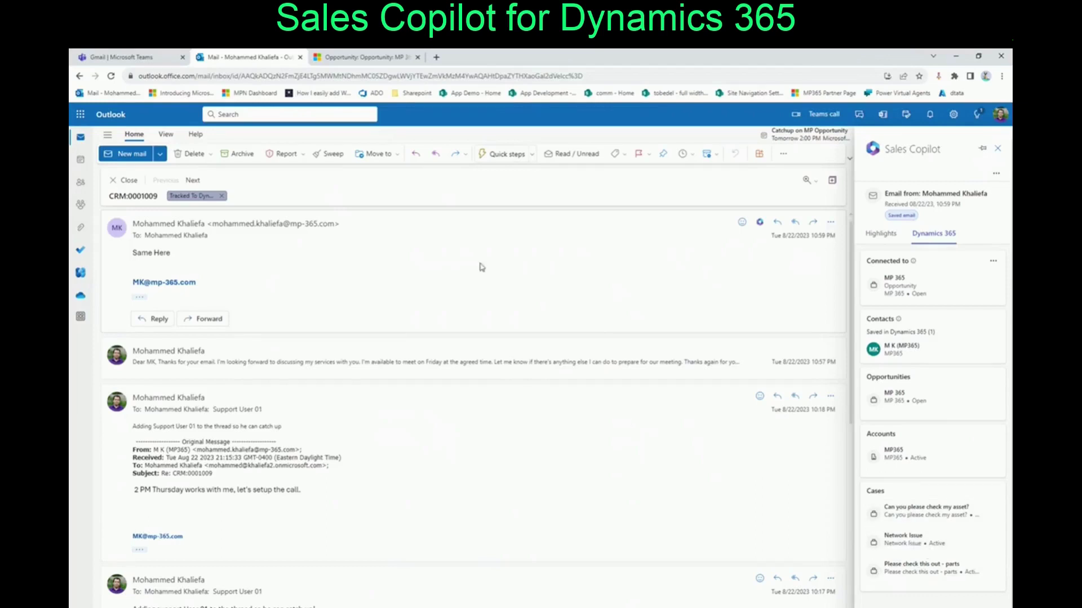
Step: Return to the MP 365 opportunity in Dynamics 365 and create a timeline appointment with the subject "Catch Up" as a Teams meeting
left_click(352, 57)
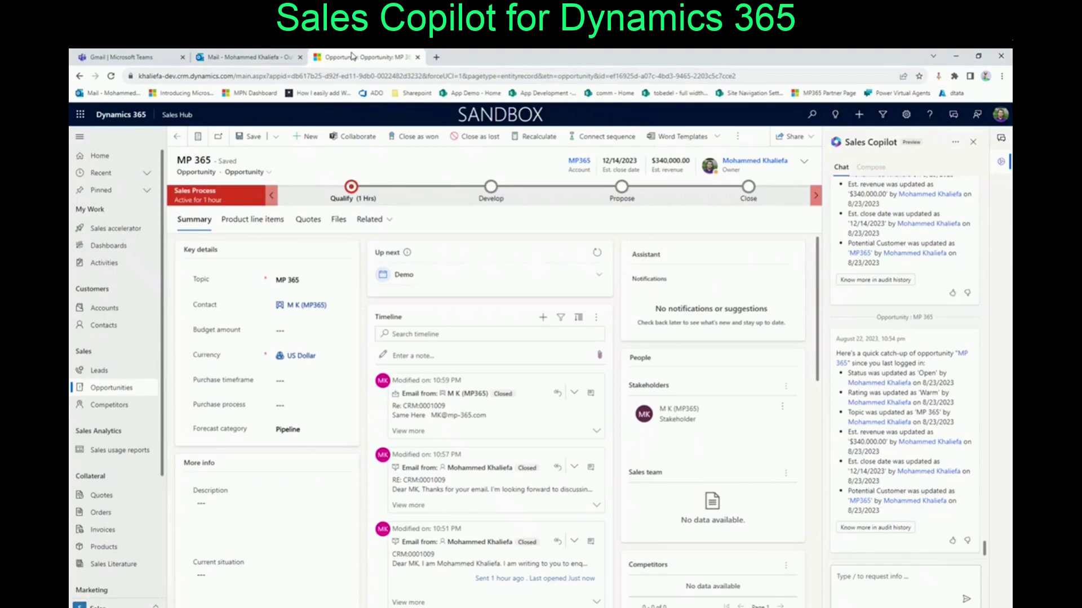
left_click(543, 318)
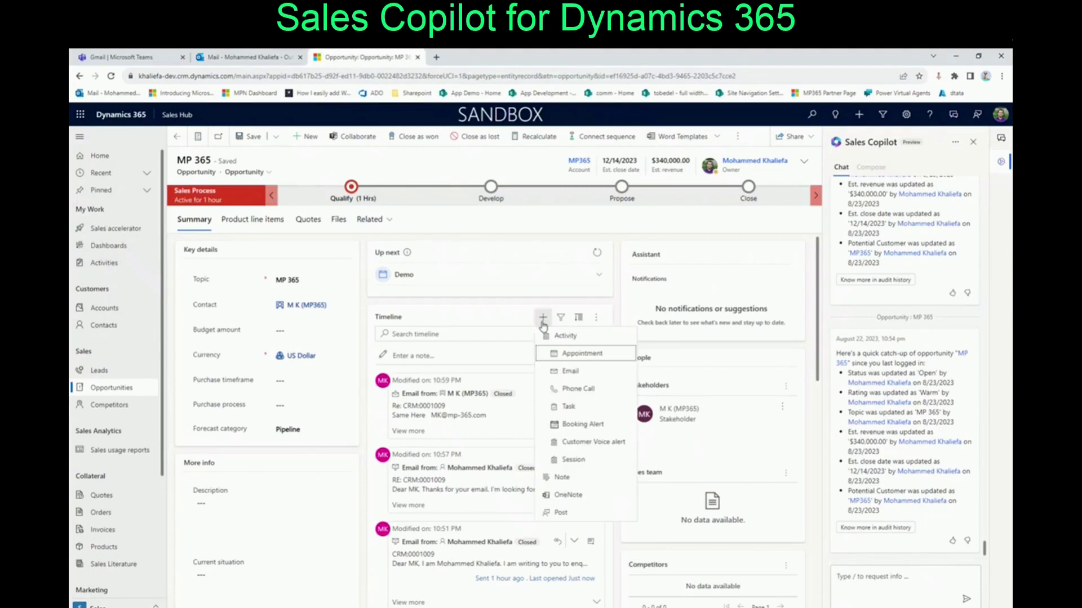
left_click(577, 355)
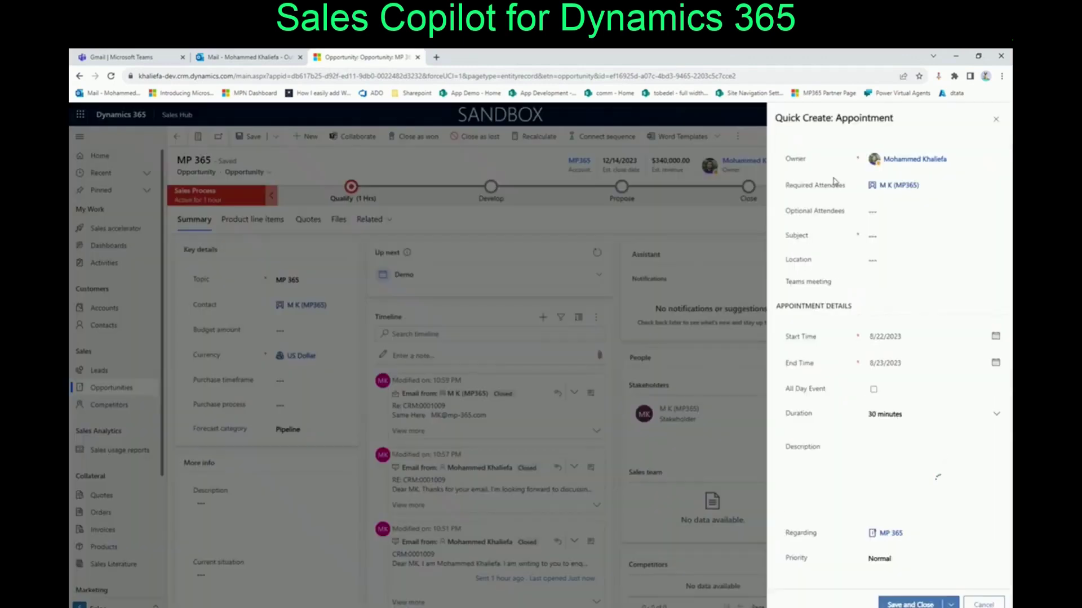
left_click(870, 237)
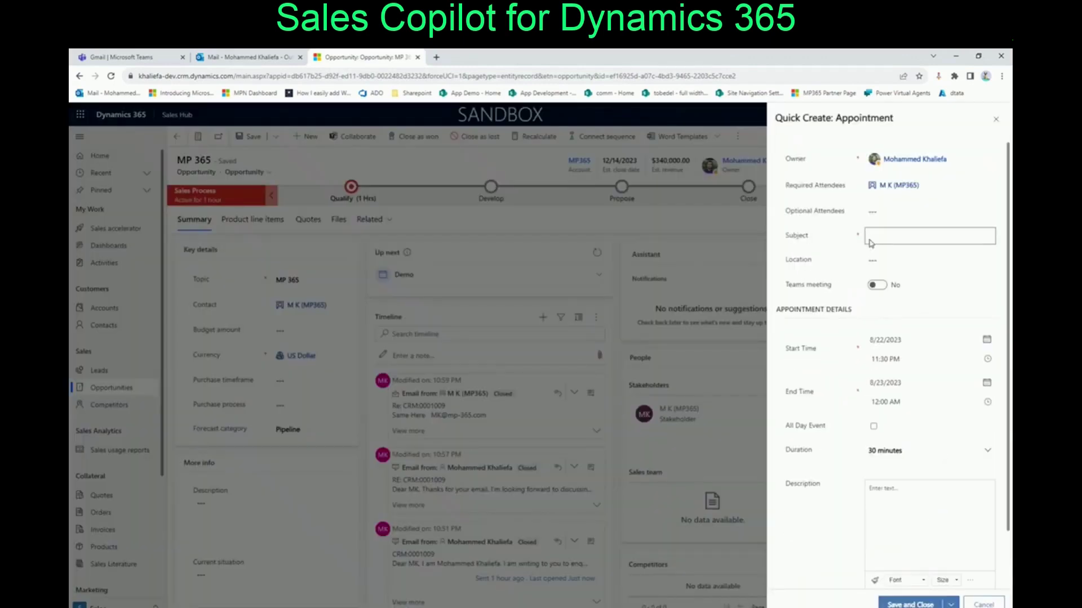
type("Cal")
type("ch")
type(" Up")
left_click(877, 286)
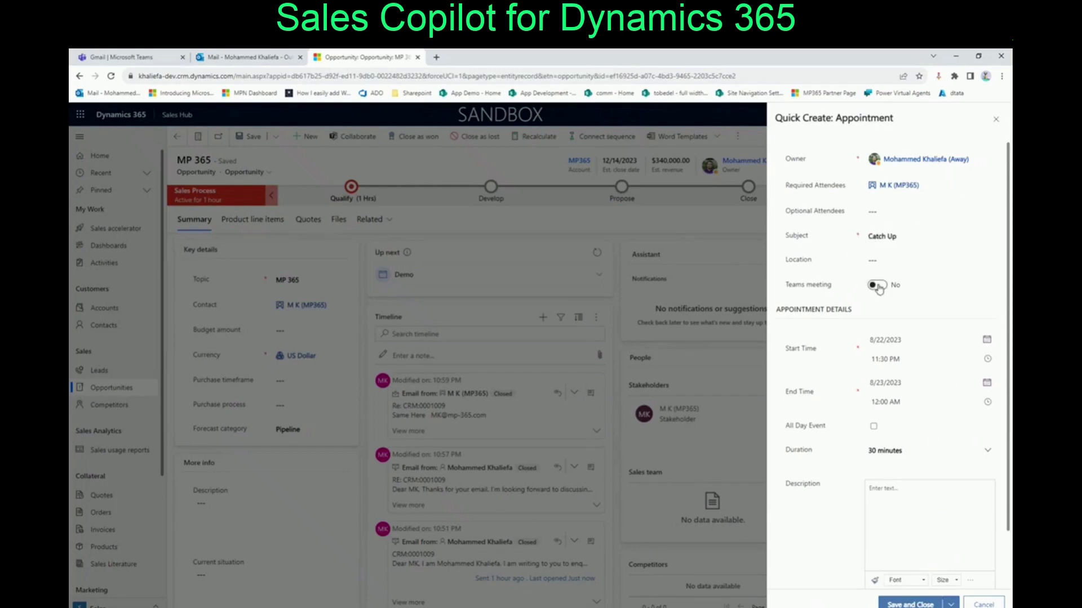
Step: Set the appointment's start to 8/23/2023 at 2:00 PM, then save and close it
left_click(916, 340)
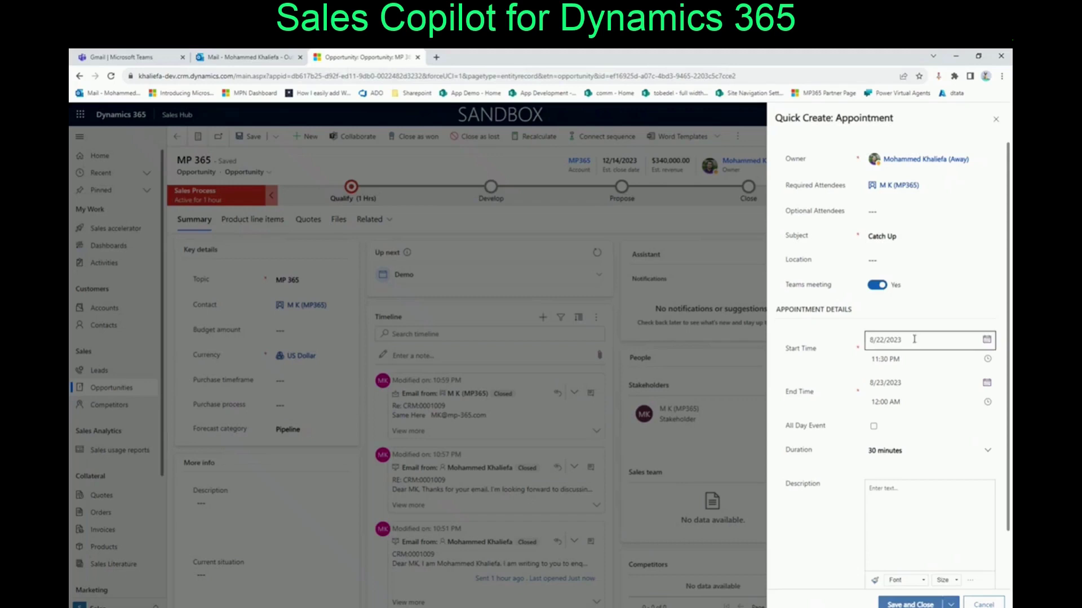
left_click(987, 341)
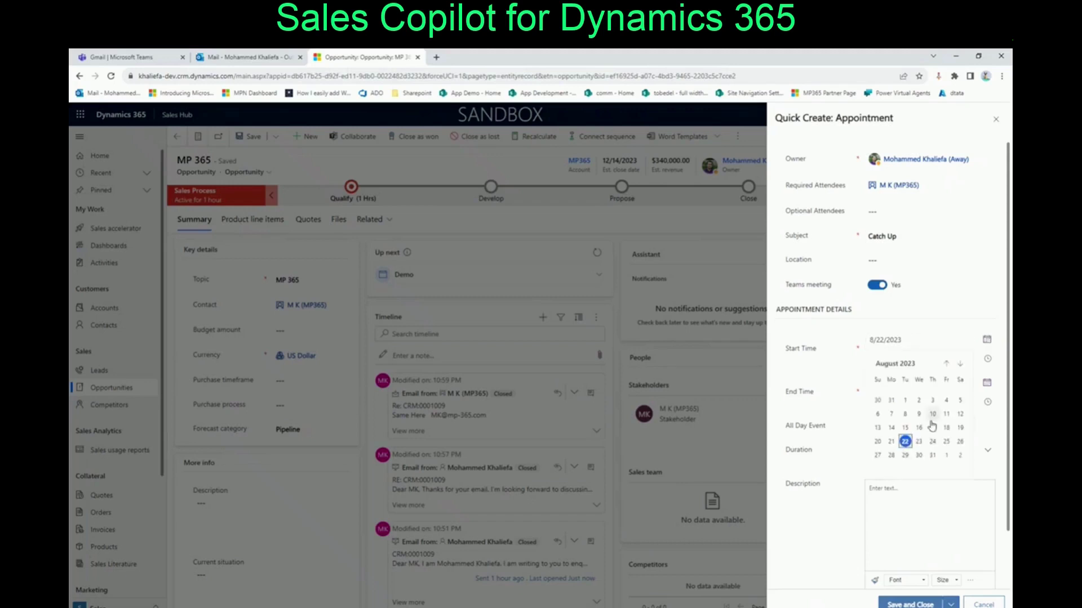
left_click(916, 445)
left_click(981, 361)
left_click(986, 359)
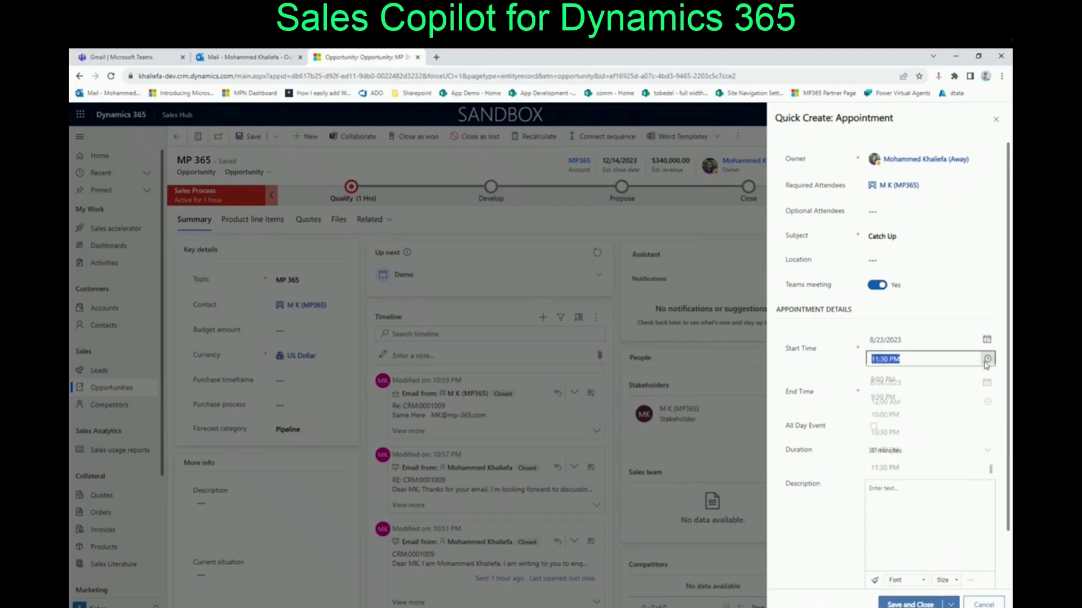
scroll(991, 477, "up", 1)
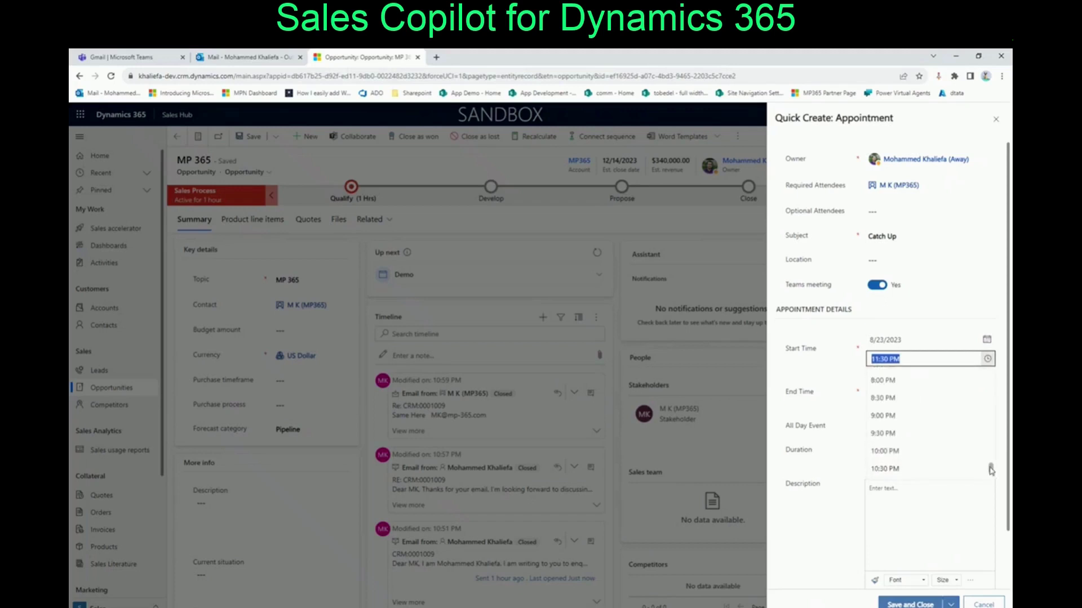
scroll(991, 466, "up", 4)
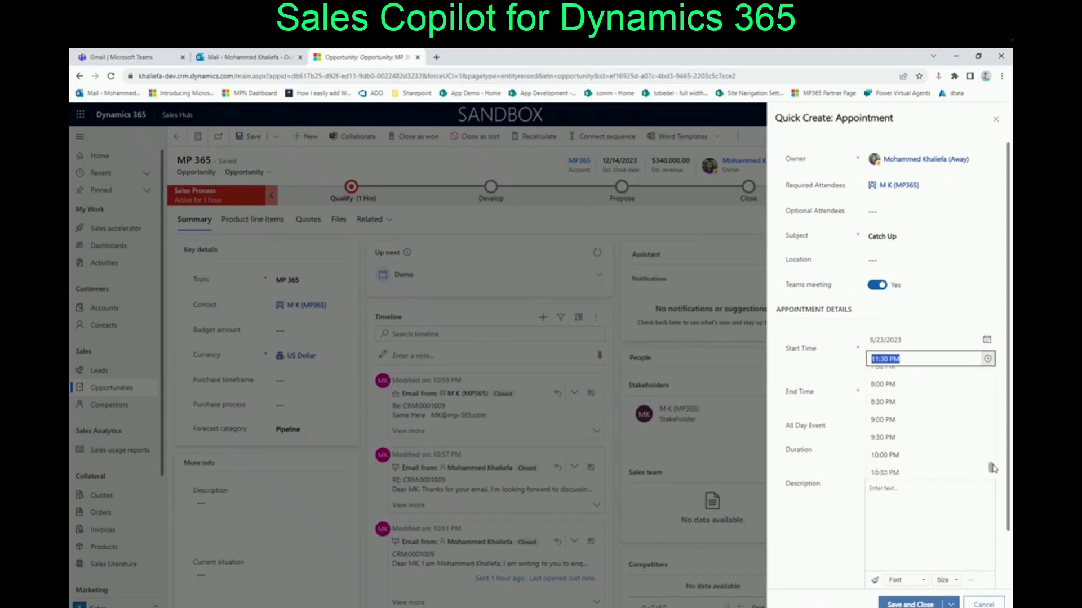
left_click(884, 395)
left_click(910, 604)
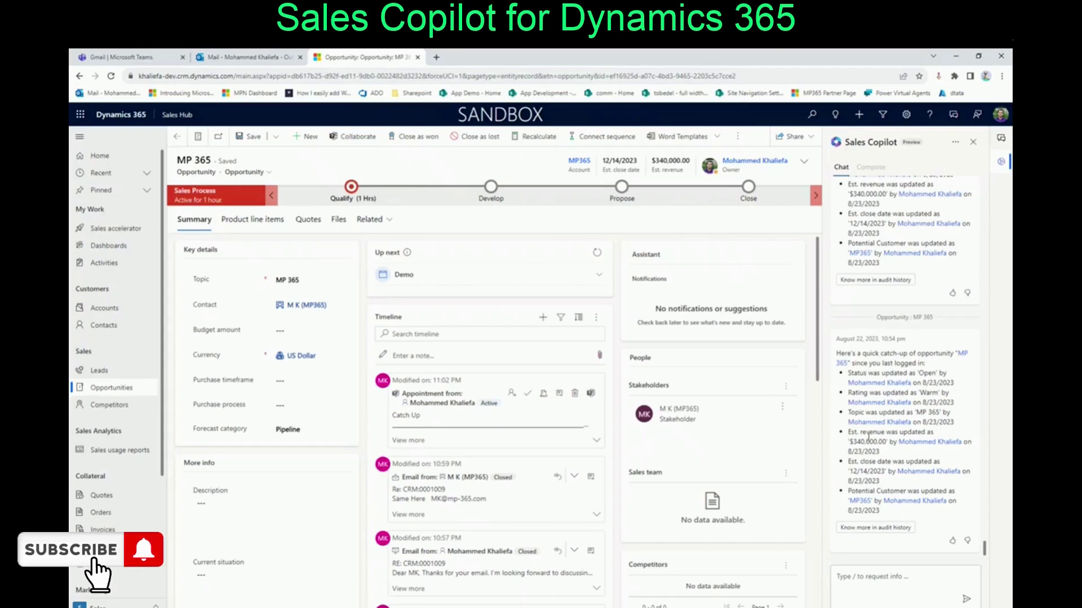
Step: Reload Sales Hub from its shortened app address, reopen Sales Copilot and request "Prepare me for today's meetings"
left_click(1001, 164)
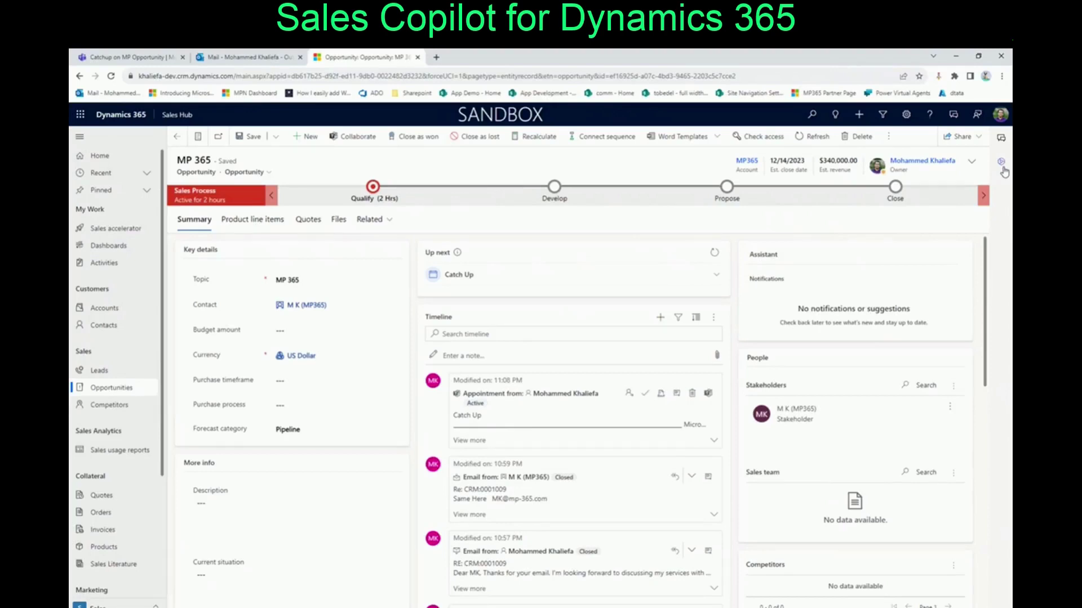
left_click_drag(243, 76, 818, 70)
key("BackSpace")
key("Return")
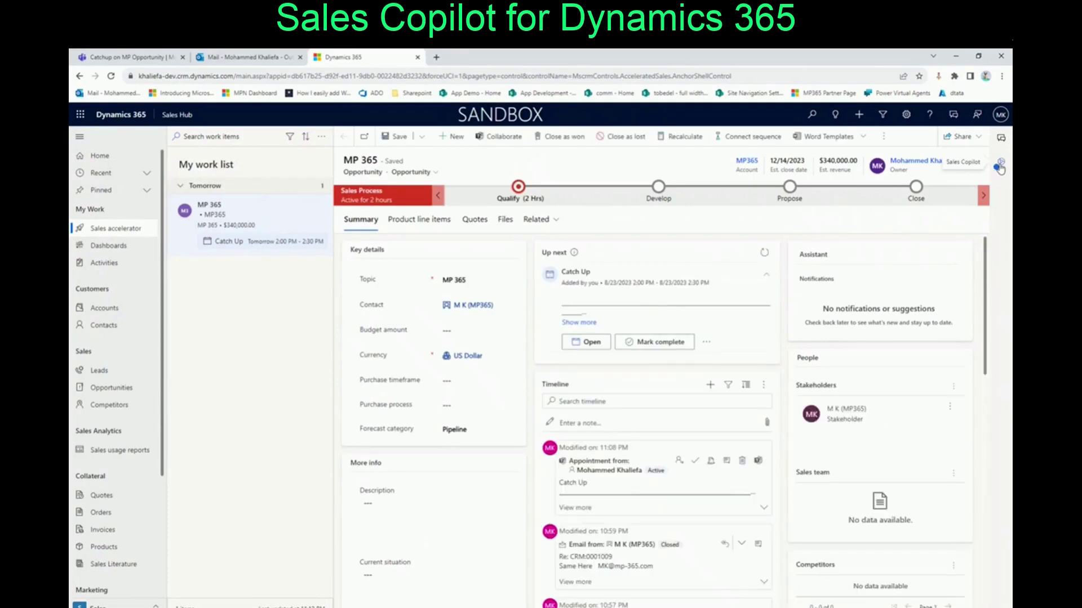
left_click(1001, 163)
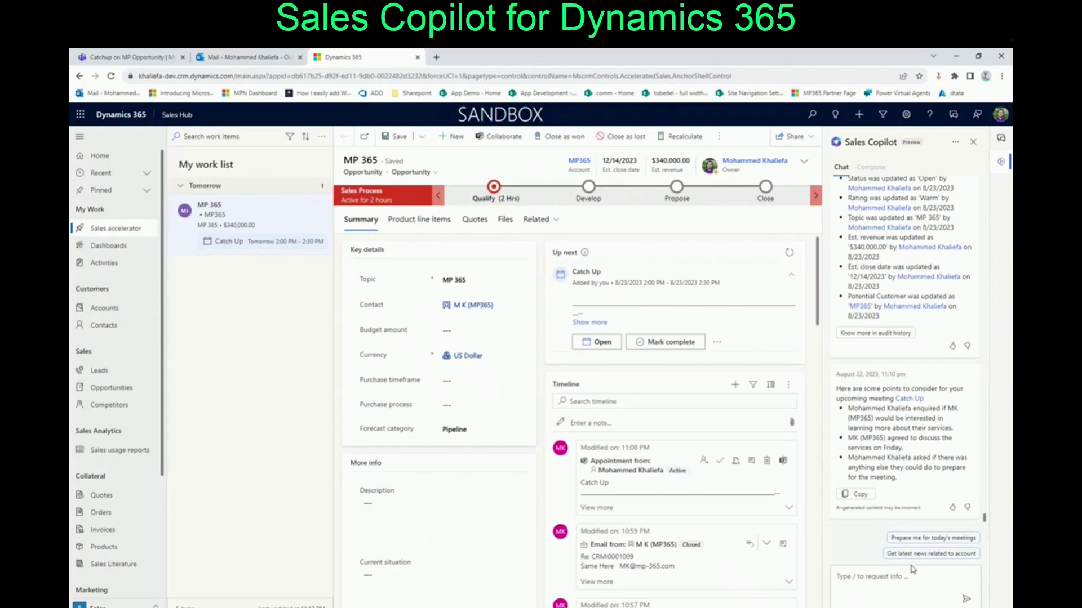
left_click(907, 538)
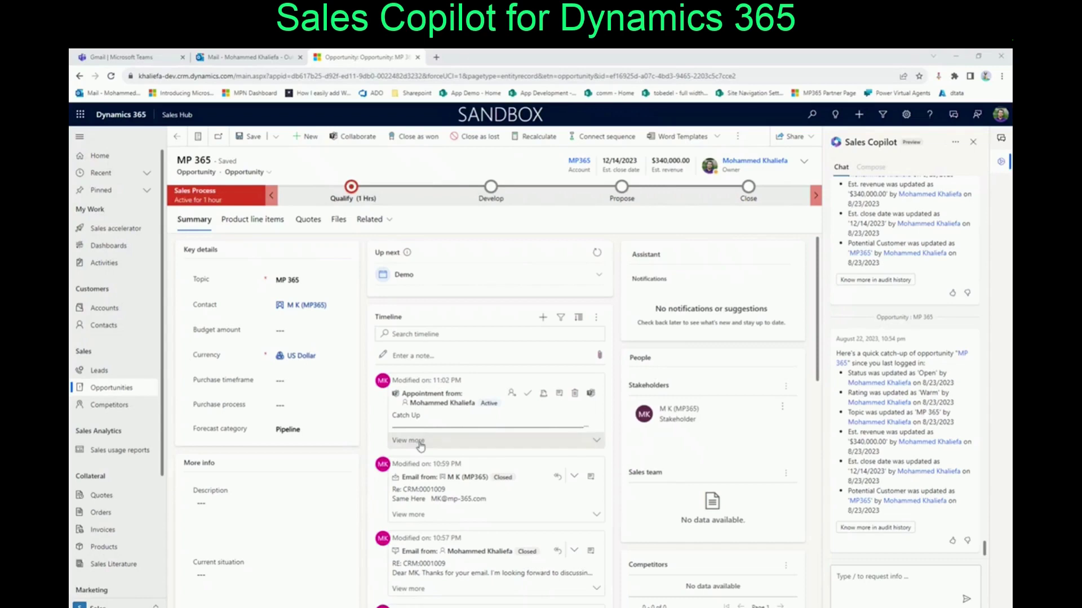
Step: Switch to Microsoft Teams, go to August 23 in the calendar and join the Catch Up meeting
left_click(121, 57)
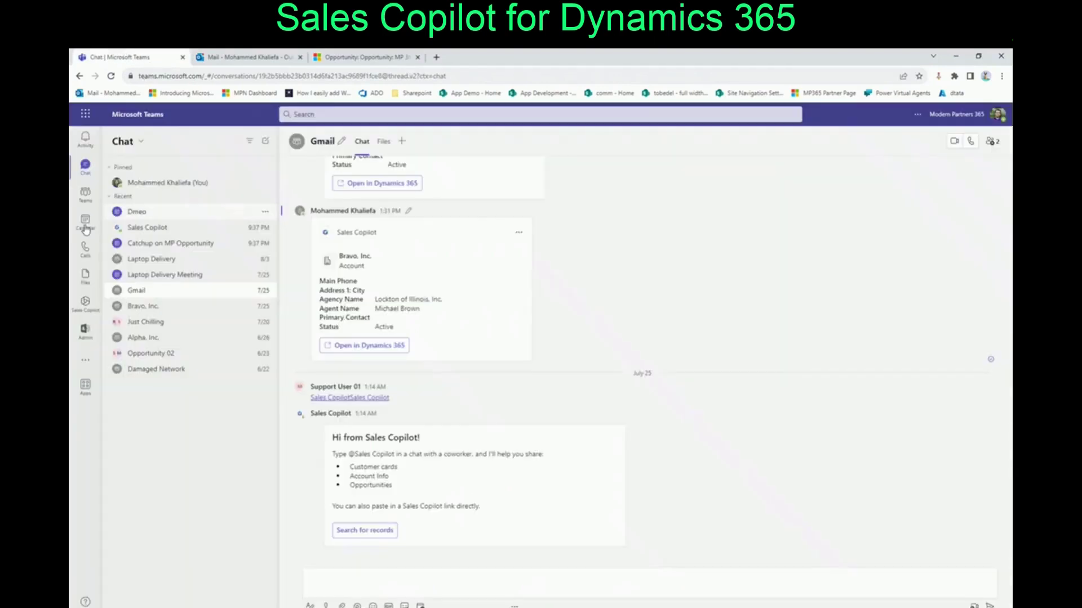
left_click(83, 229)
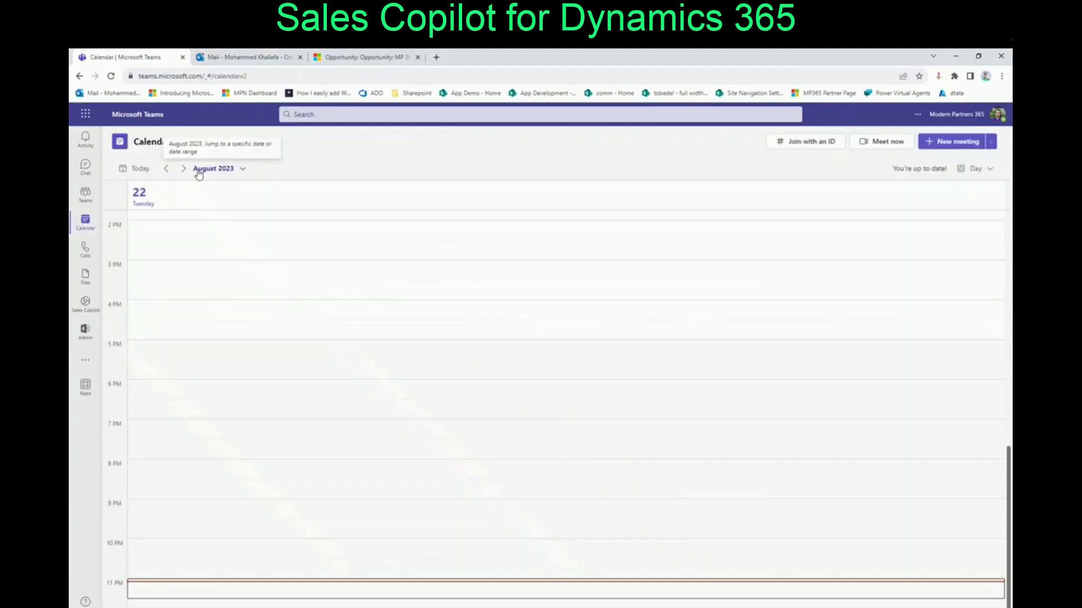
left_click(183, 169)
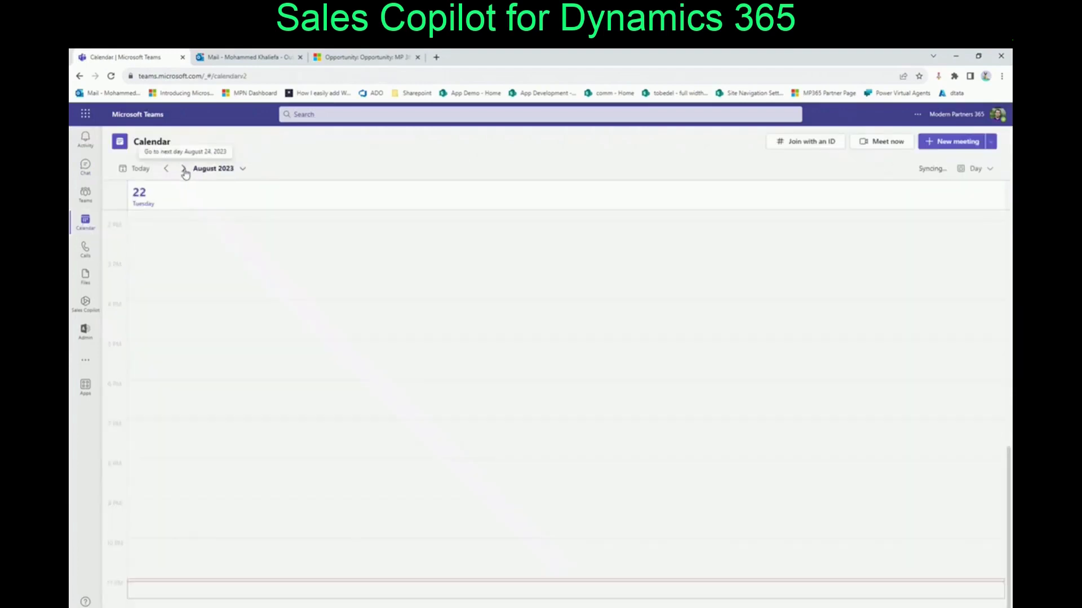
left_click(169, 230)
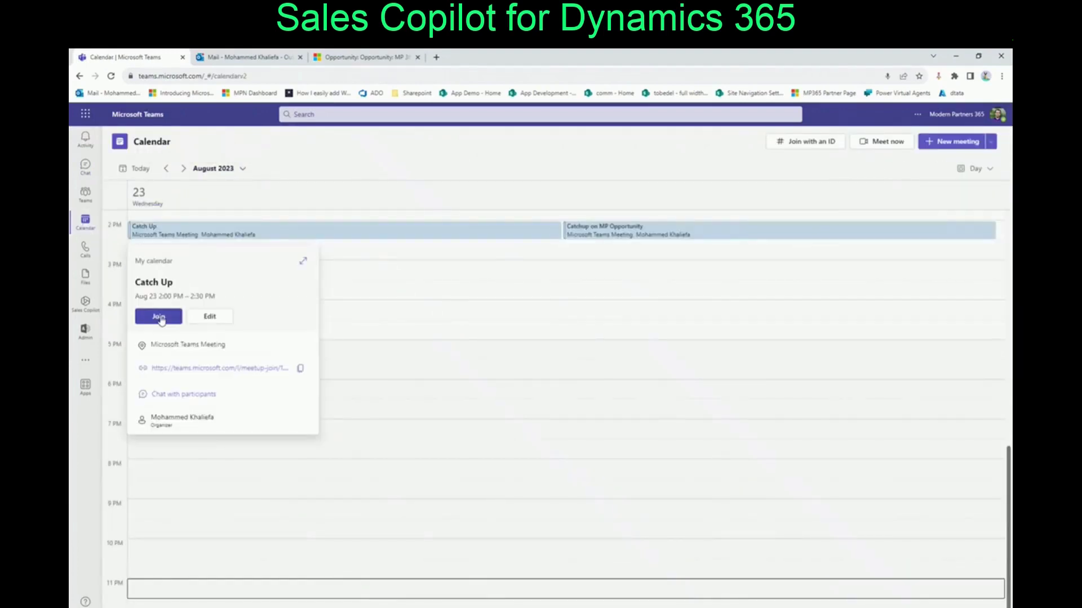
left_click(159, 318)
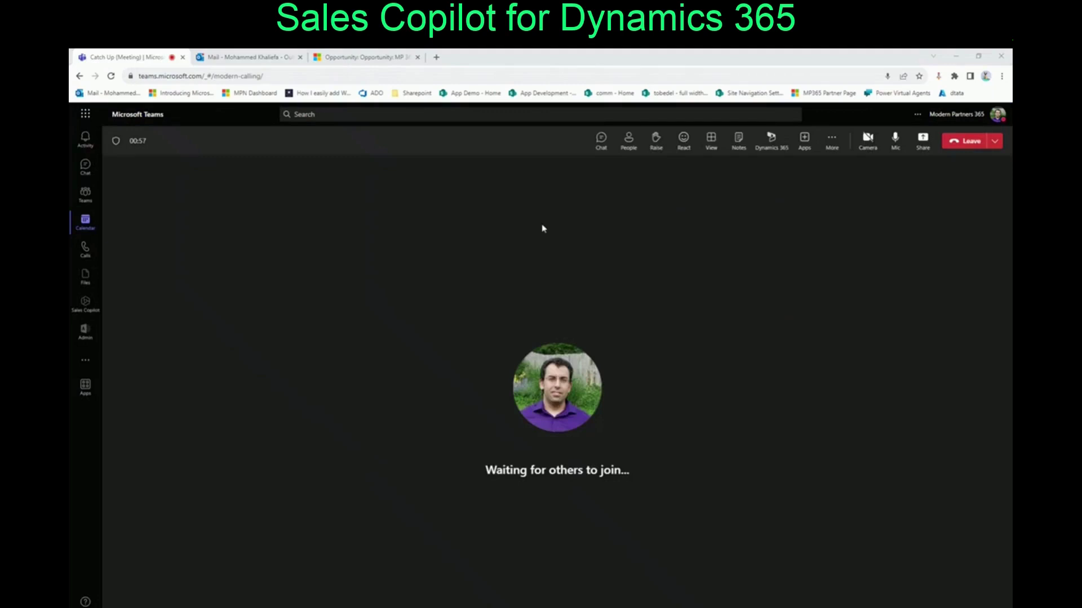
Step: View the meeting's Record and transcribe options, and leave the meeting
left_click(832, 141)
mouse_move(855, 174)
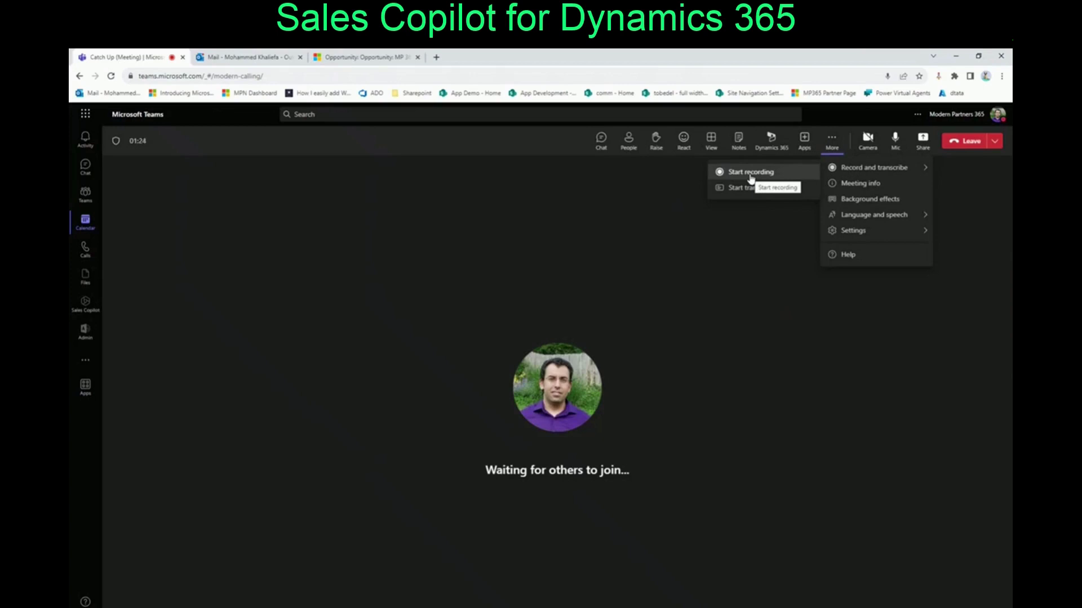
left_click(970, 143)
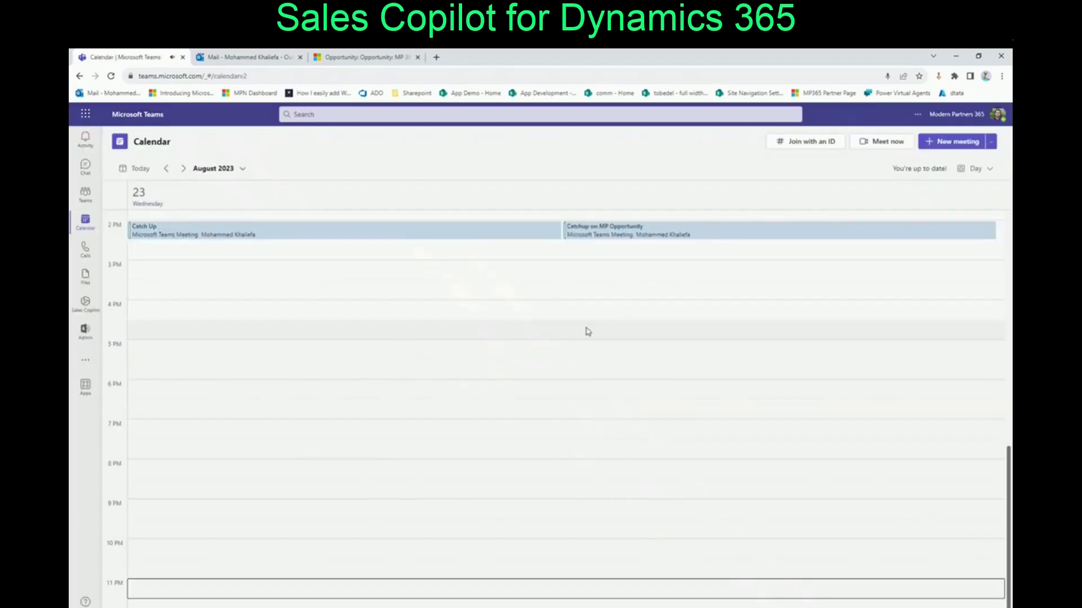
Step: Open the participant chat of the "Catchup on MP Opportunity" meeting and view the apps that can be added to it
left_click(599, 235)
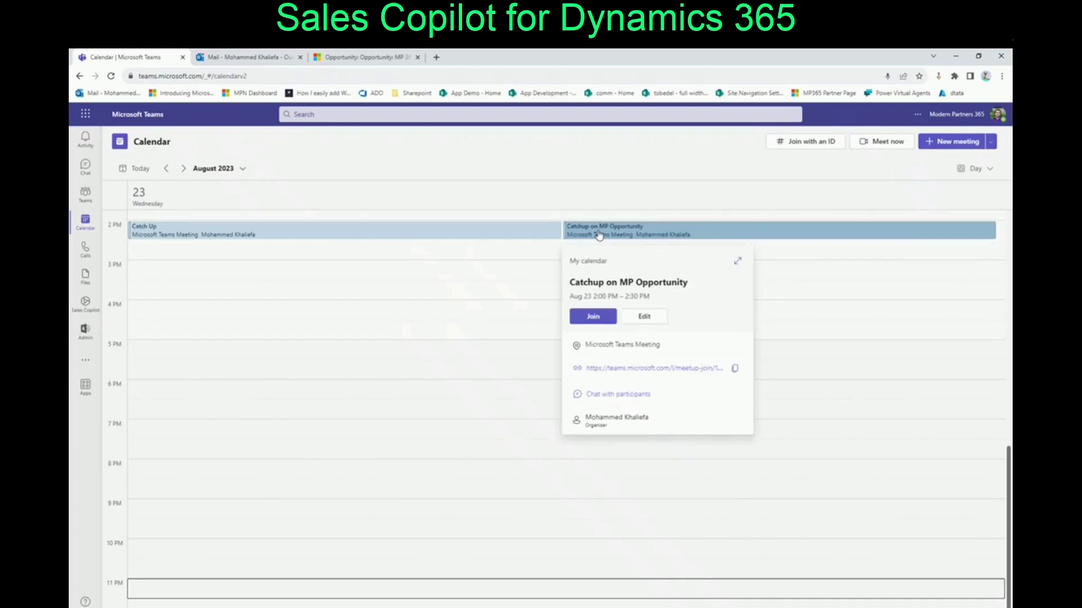
left_click(608, 395)
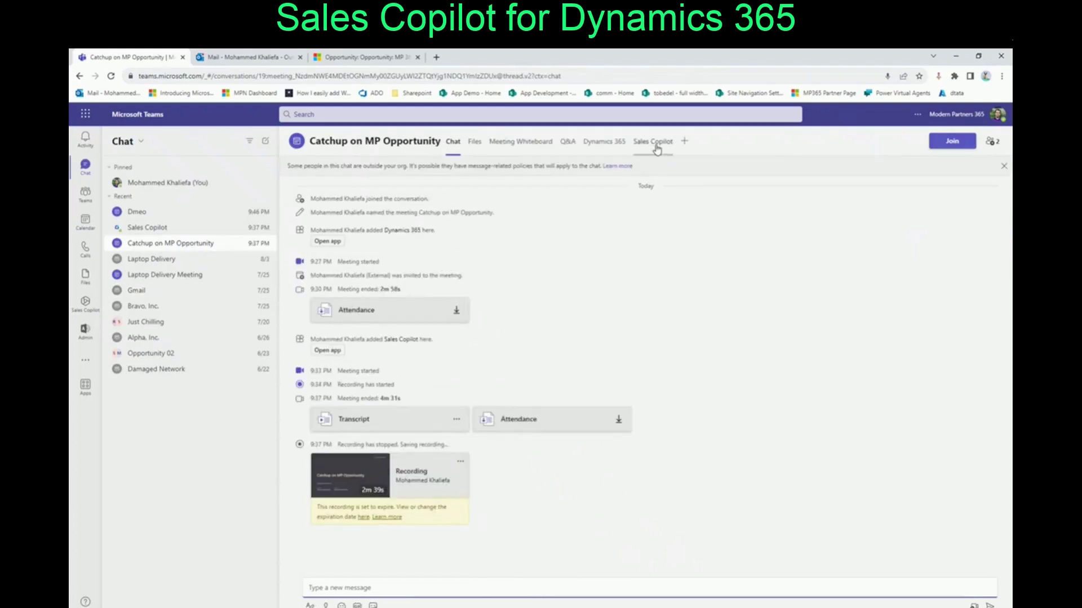
left_click(686, 143)
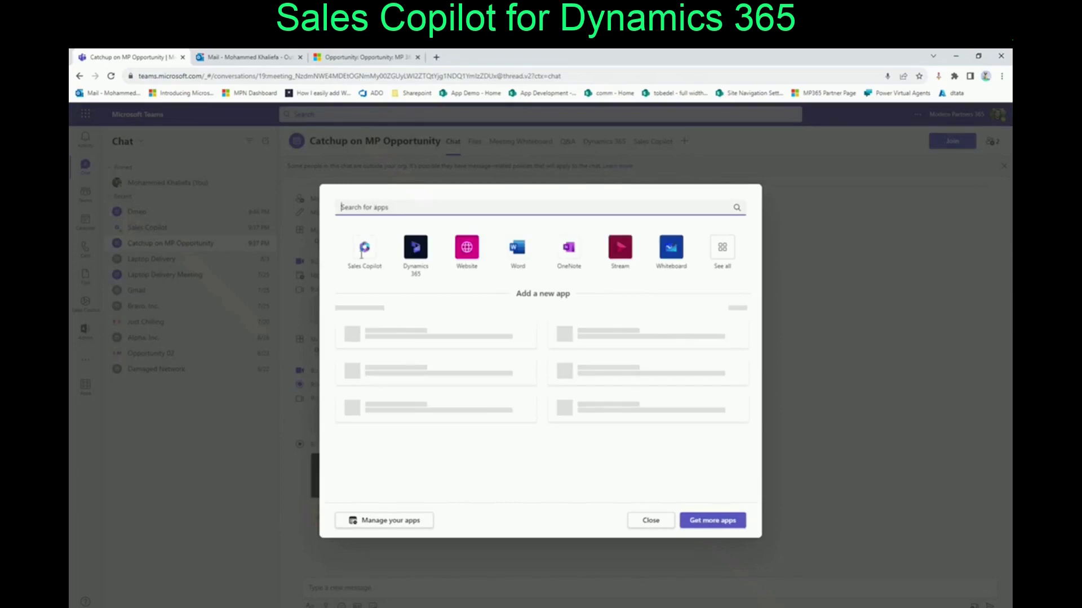
left_click(650, 521)
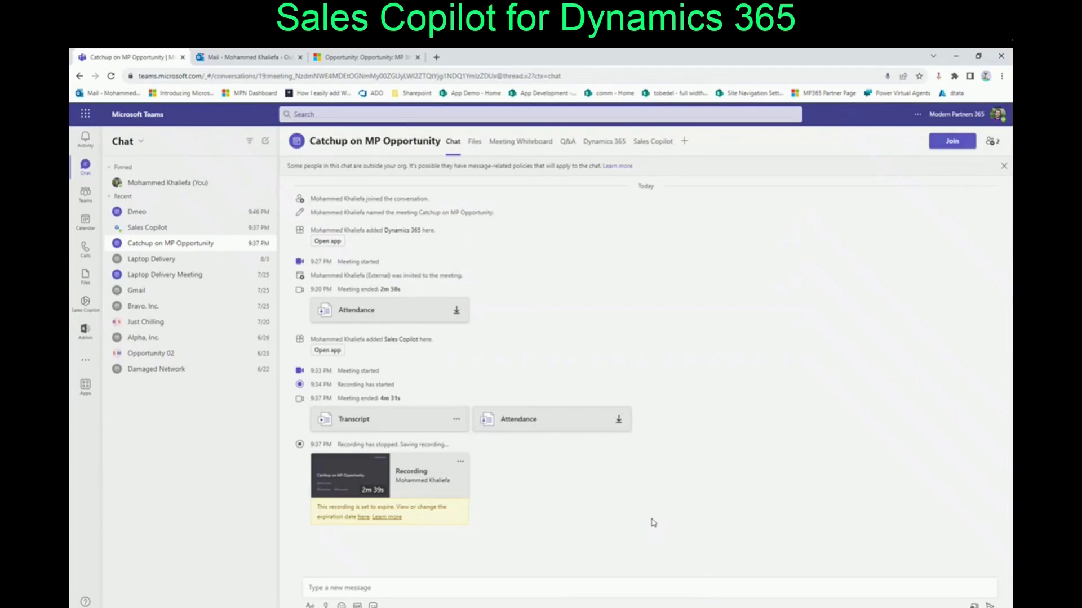
Step: Review the Sales Copilot recap, mentions and details for the Catchup on MP Opportunity meeting, ending on its mentions
left_click(649, 144)
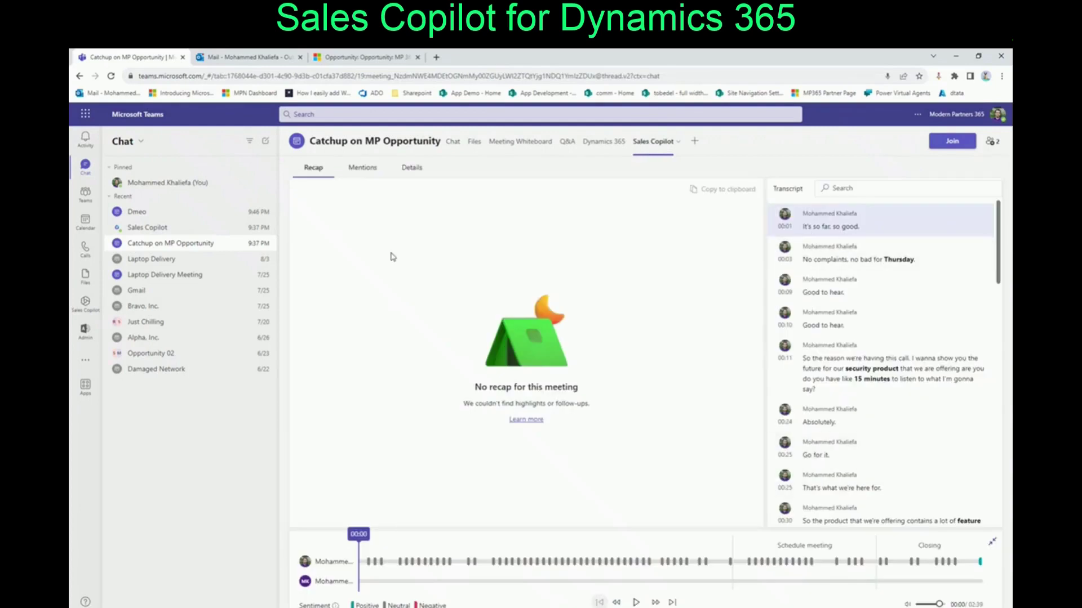
left_click(356, 172)
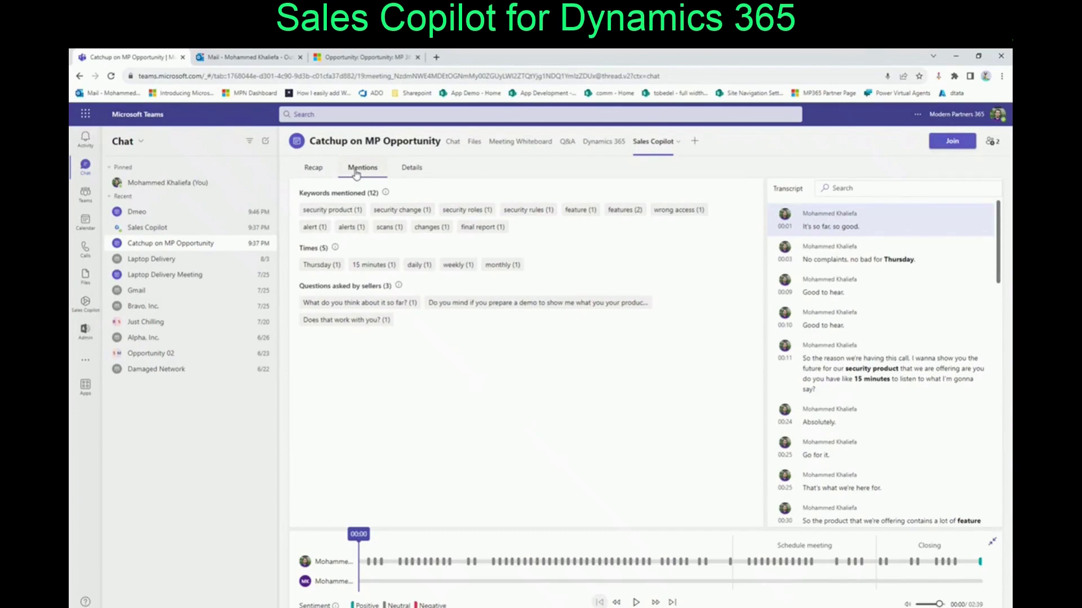
left_click(408, 175)
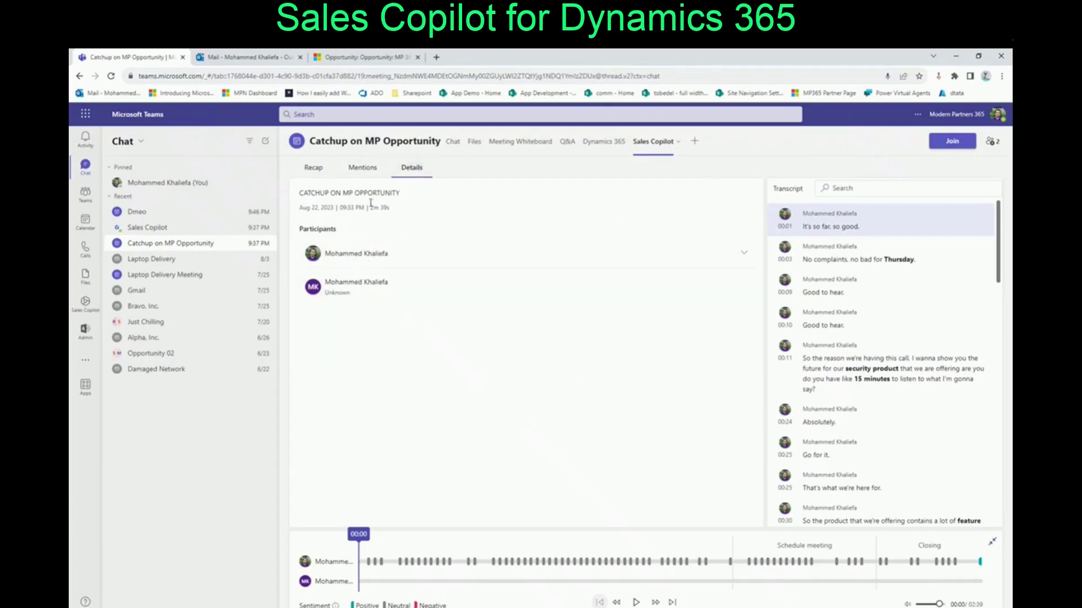
left_click(364, 170)
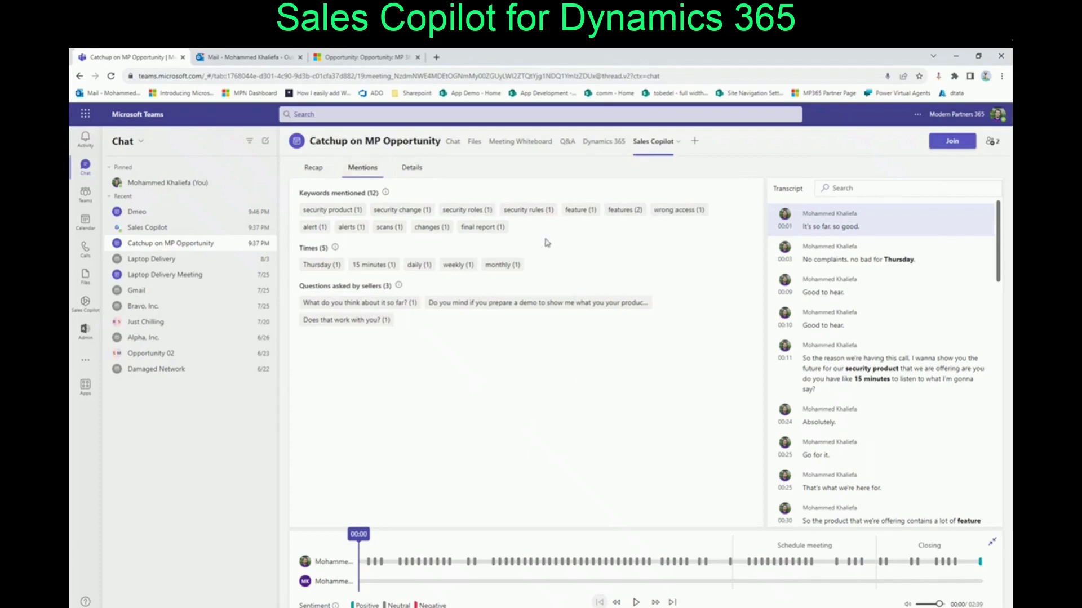
Step: Locate the monthly, weekly and daily time mentions in the meeting's transcript
left_click(502, 265)
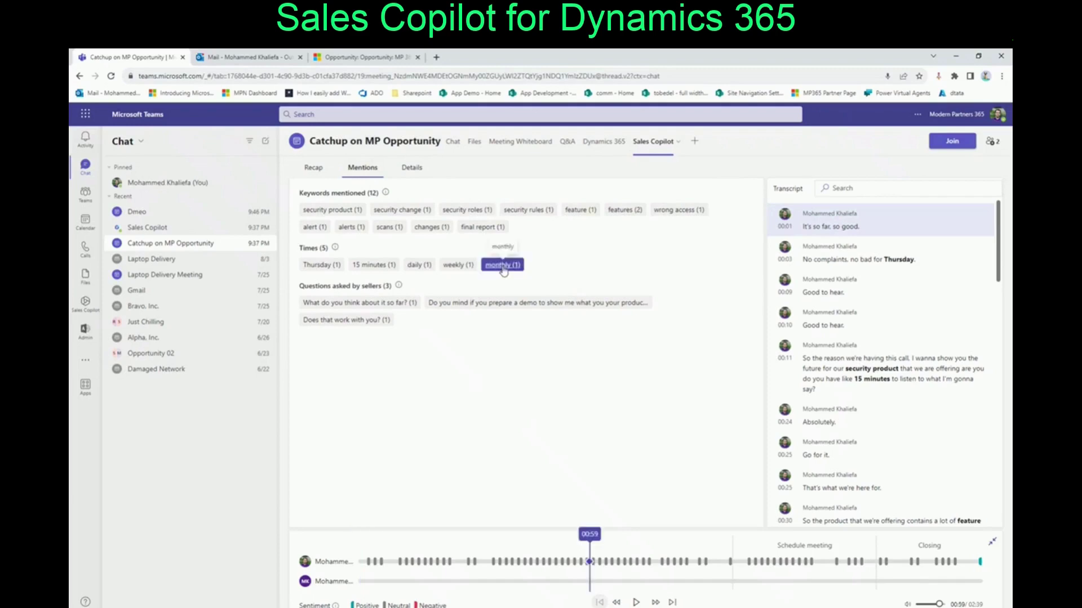
left_click(455, 266)
left_click(419, 265)
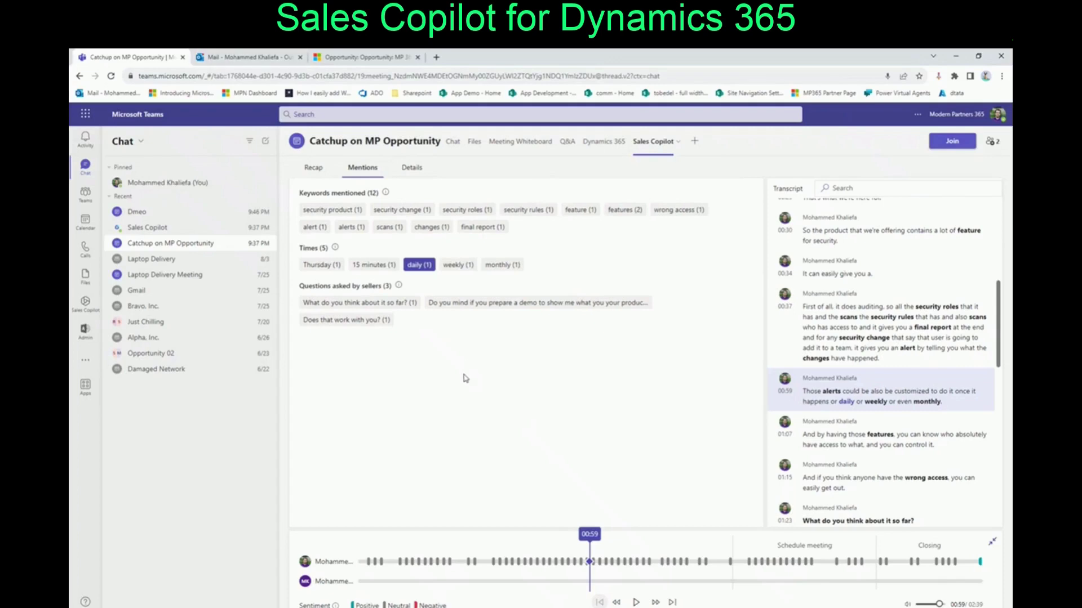
Step: Return to the MP 365 opportunity in Dynamics 365
left_click(242, 58)
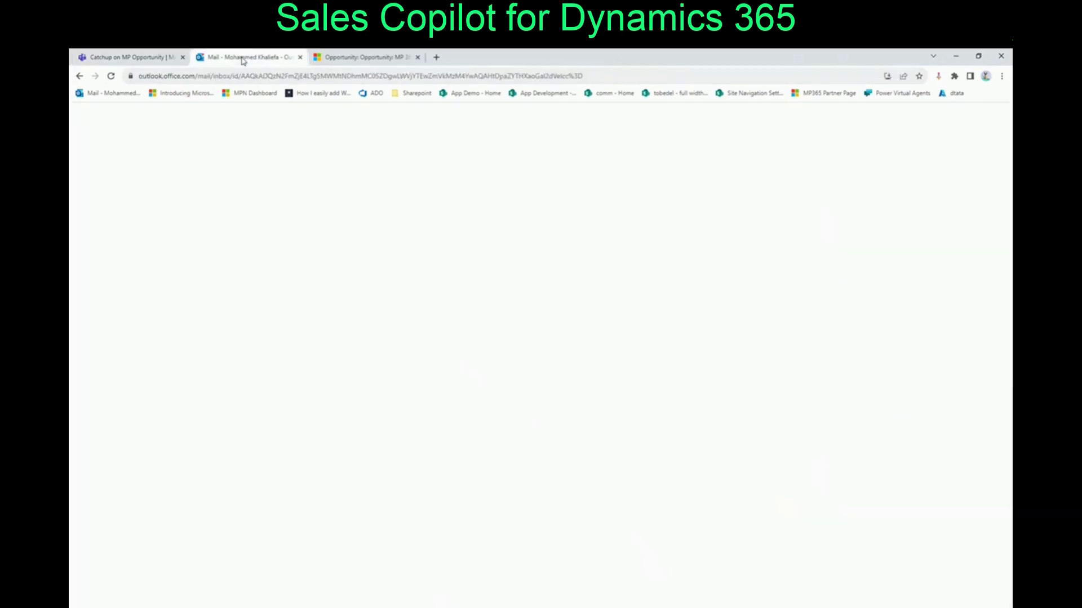
left_click(360, 58)
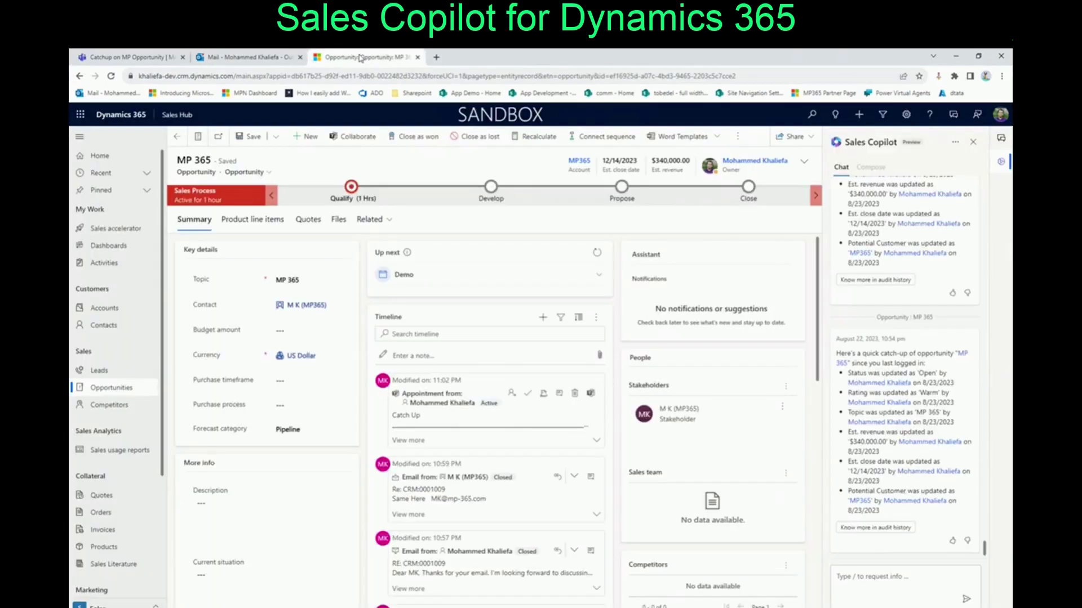